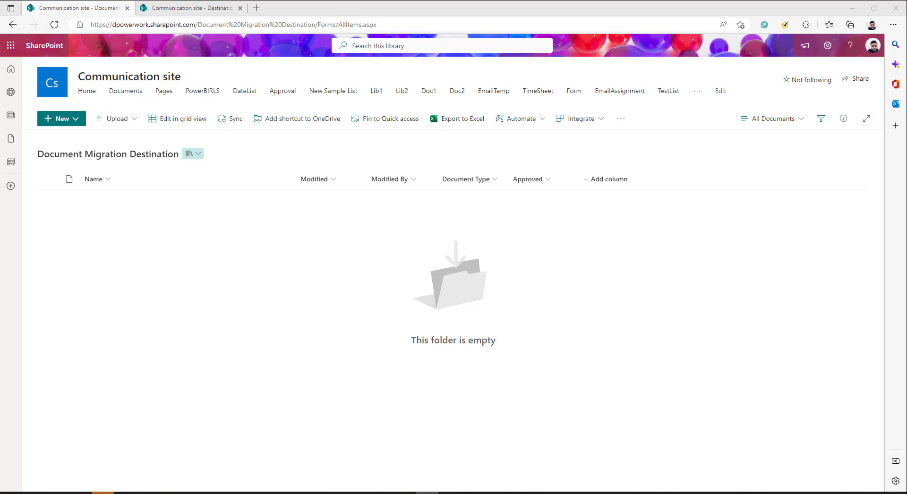
Check the tenant address of the Document Migration Destination library and open the Destination List
{"action": "double_click", "coordinate": [147, 24]}
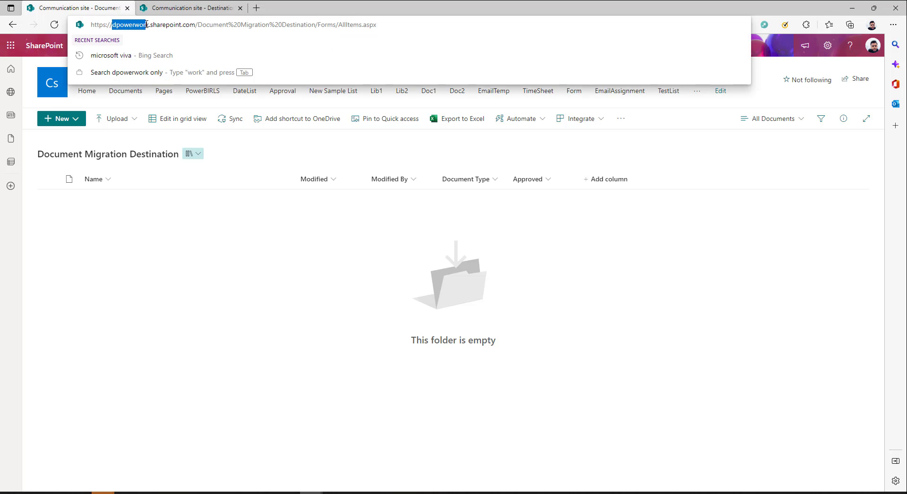
{"action": "left_click", "coordinate": [131, 237]}
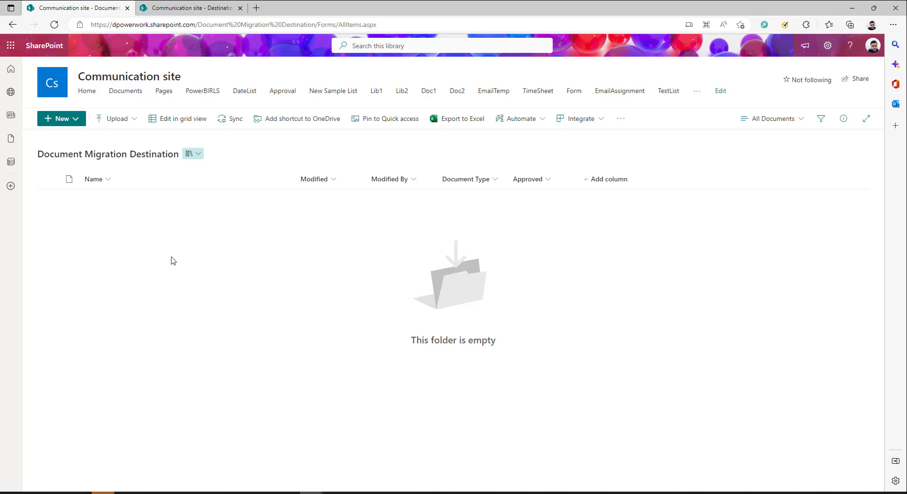
{"action": "left_click", "coordinate": [192, 8]}
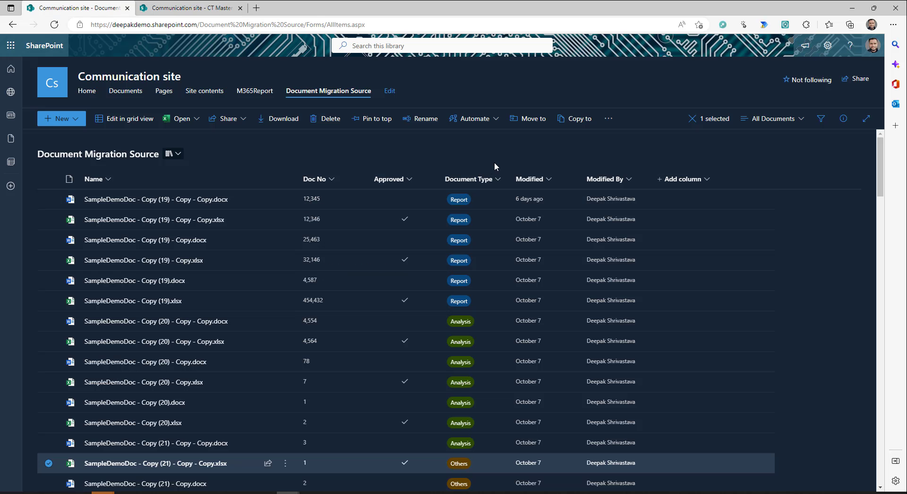
Review the source tenant's address, the files in the Document Migration Source library and the CT Master list
{"action": "double_click", "coordinate": [132, 24]}
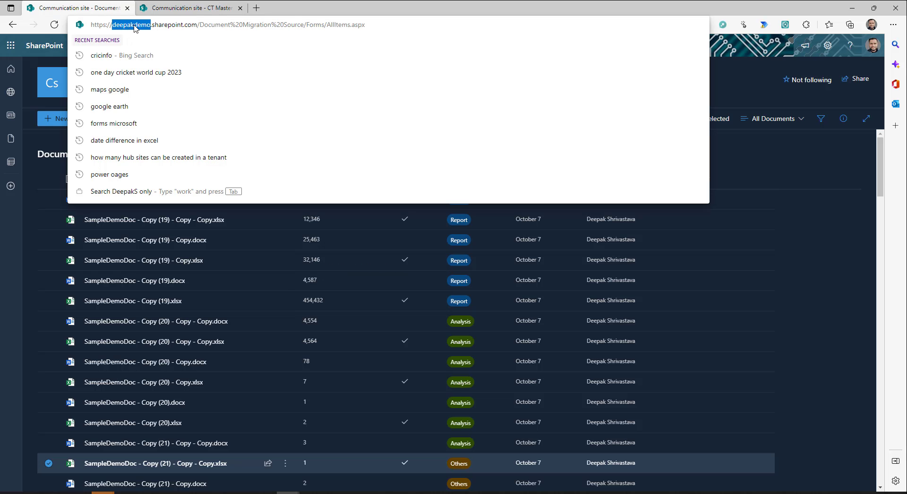
{"action": "left_click", "coordinate": [181, 9]}
{"action": "left_click", "coordinate": [95, 8]}
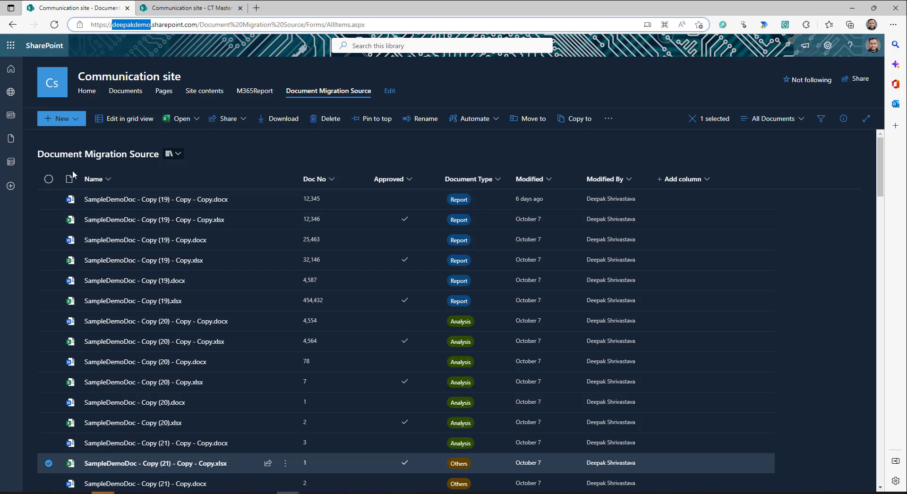
{"action": "scroll", "coordinate": [208, 426], "scroll_direction": "down", "scroll_amount": 8}
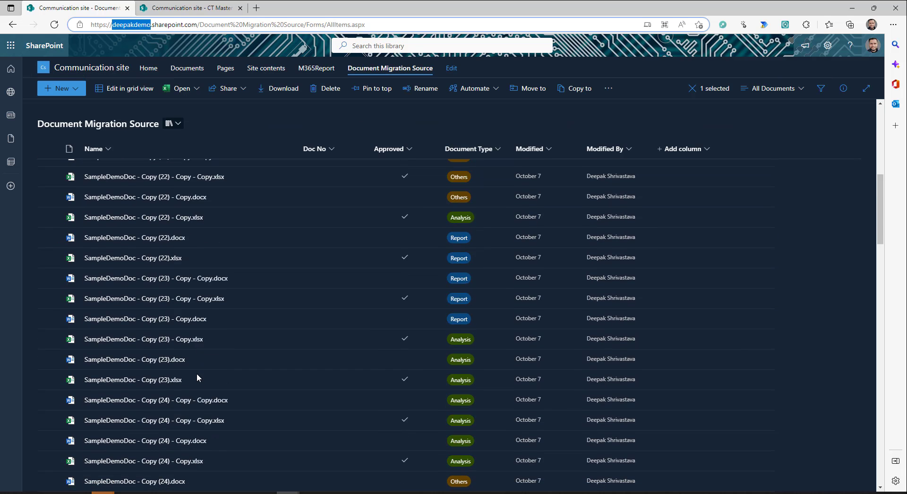
{"action": "scroll", "coordinate": [196, 373], "scroll_direction": "up", "scroll_amount": 10}
{"action": "left_click", "coordinate": [189, 8]}
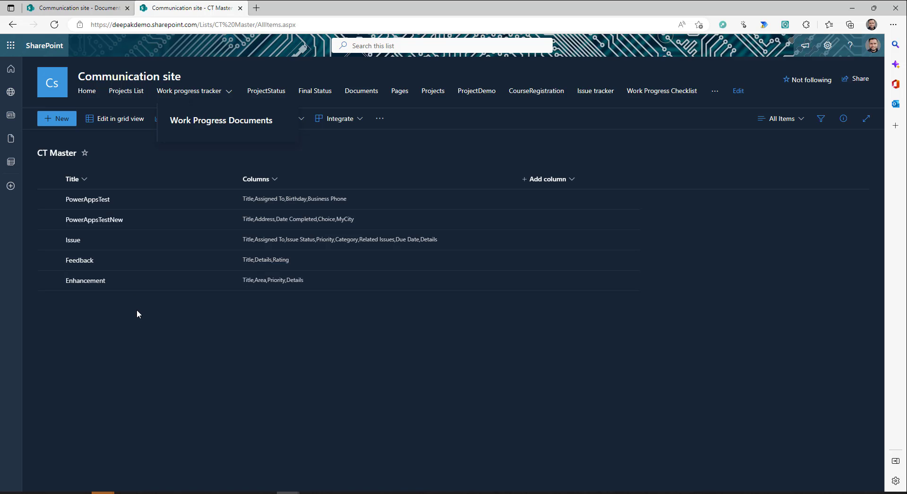
{"action": "left_click", "coordinate": [76, 9]}
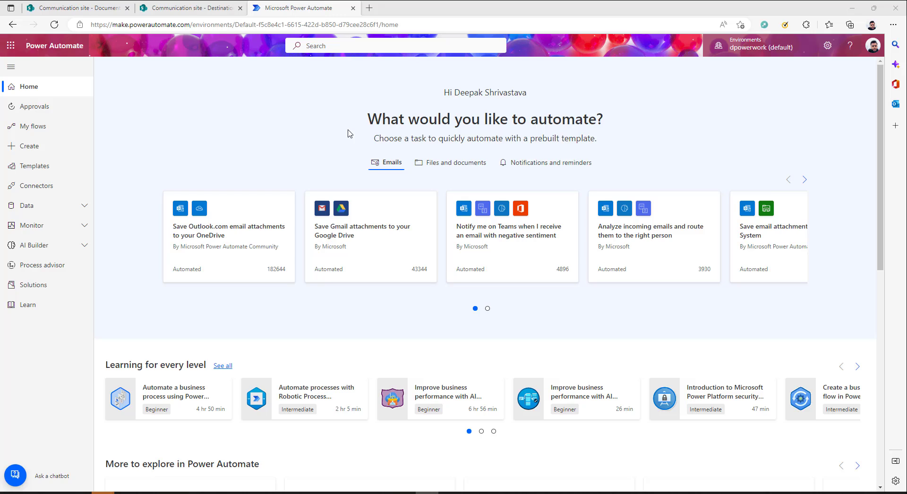
Open the Power Automate connections page and check the tenant address of the Destination List
{"action": "left_click", "coordinate": [85, 207]}
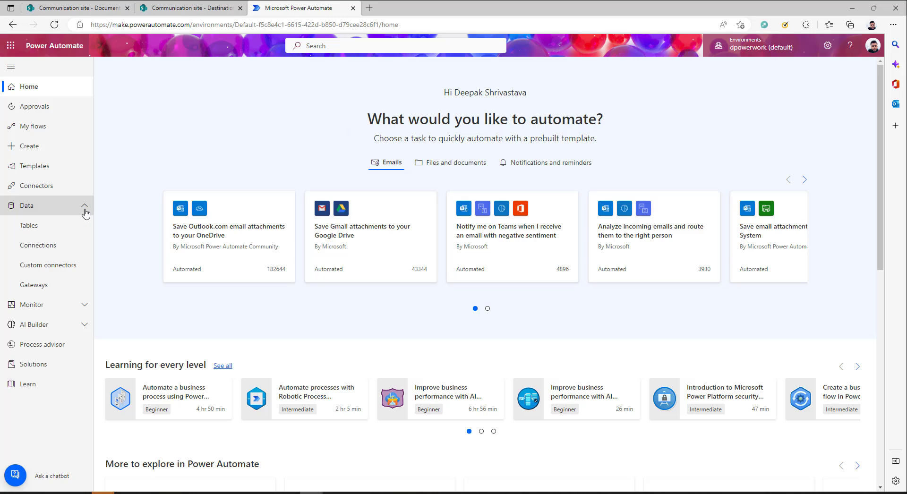
{"action": "left_click", "coordinate": [55, 246]}
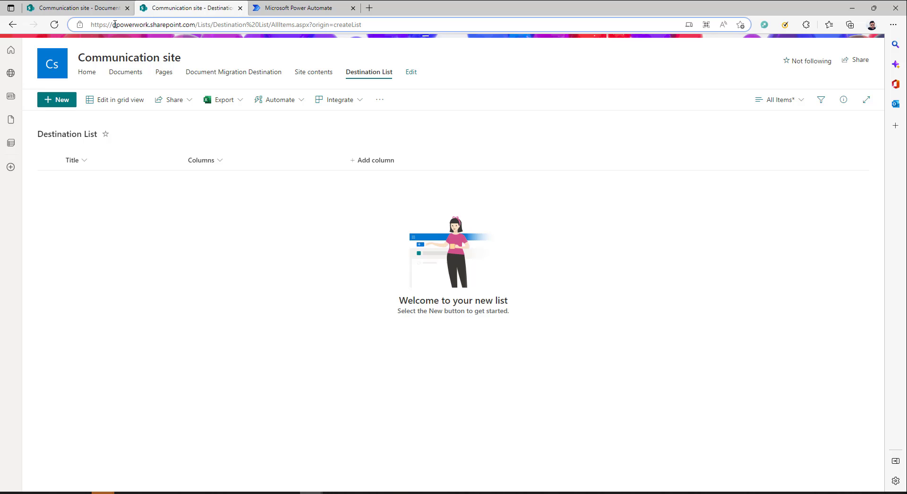
{"action": "left_click_drag", "start_coordinate": [111, 25], "coordinate": [148, 24]}
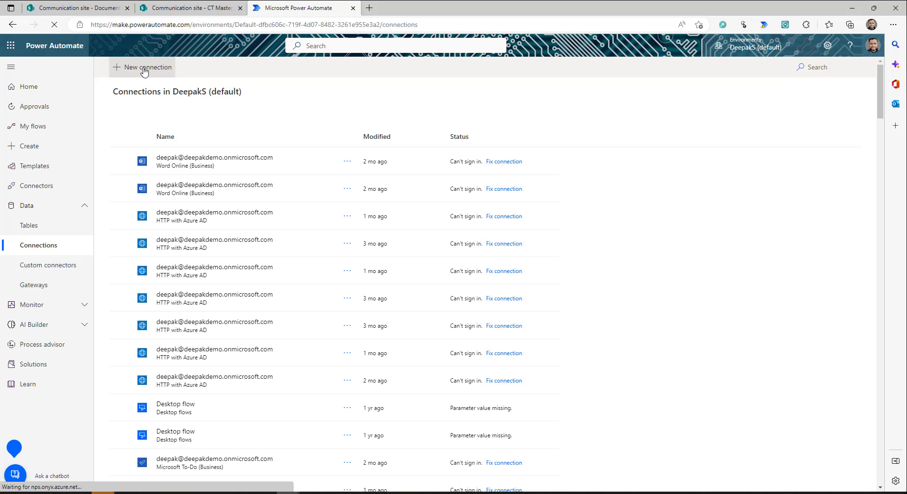
Try to create a SharePoint connection that connects directly to cloud services, and select the existing SharePoint connection for the destination tenant
{"action": "left_click", "coordinate": [142, 68]}
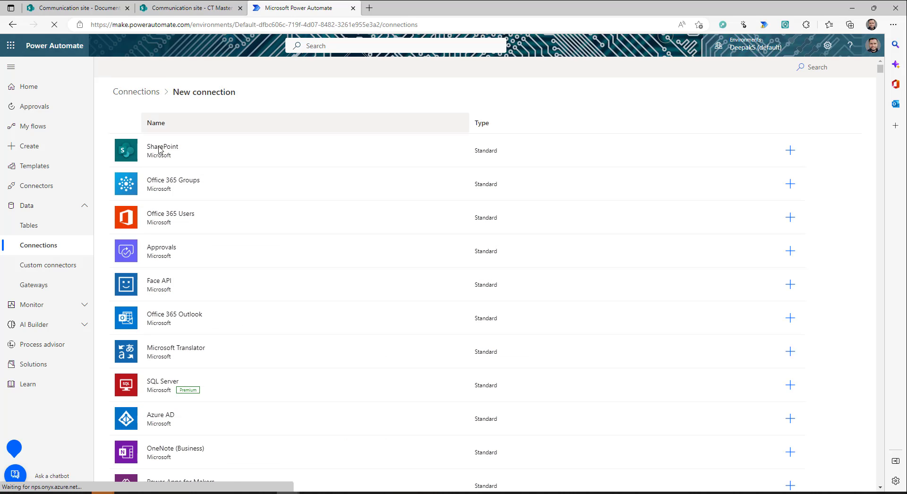
{"action": "left_click", "coordinate": [163, 148]}
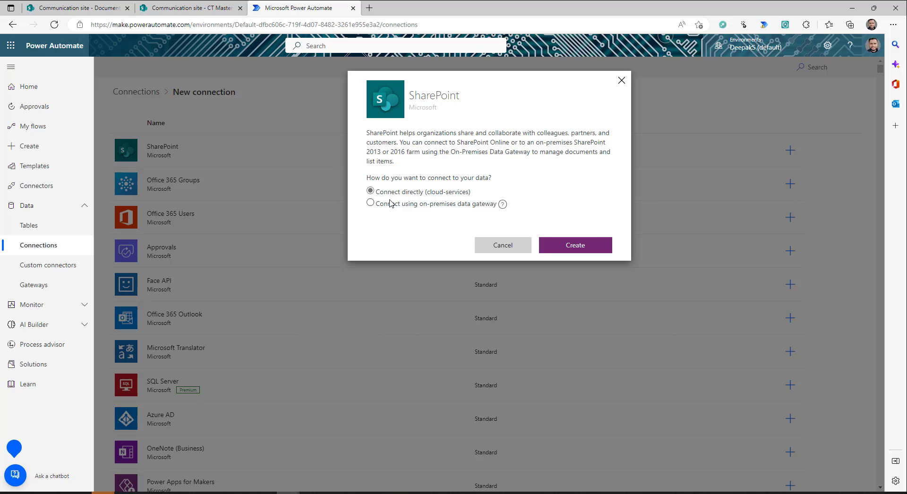
{"action": "left_click", "coordinate": [567, 244]}
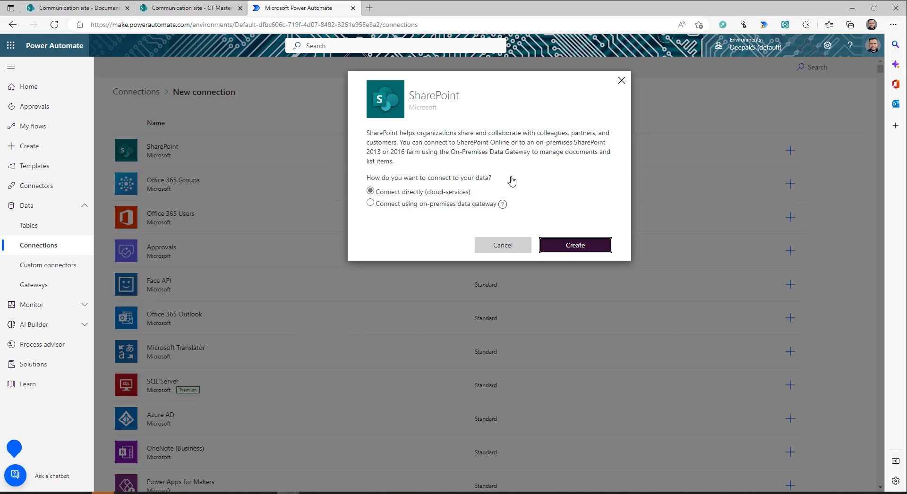
{"action": "left_click_drag", "start_coordinate": [368, 124], "coordinate": [446, 85]}
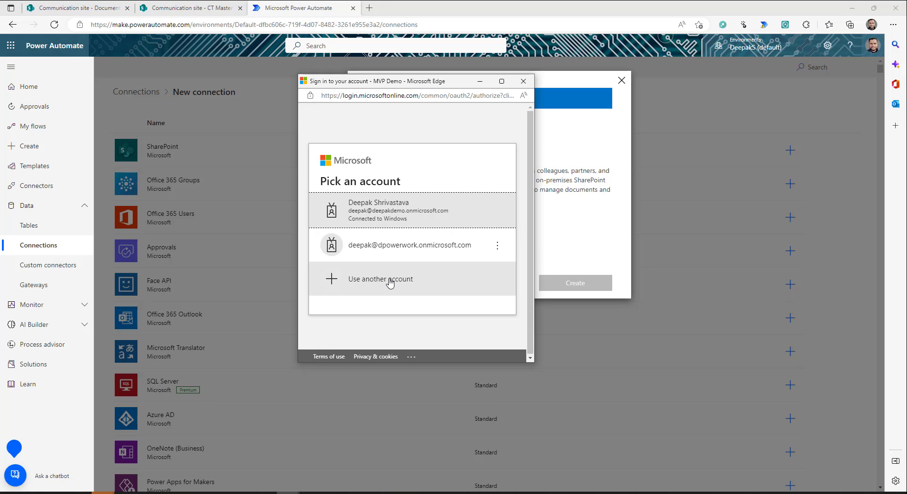
{"action": "left_click", "coordinate": [523, 81]}
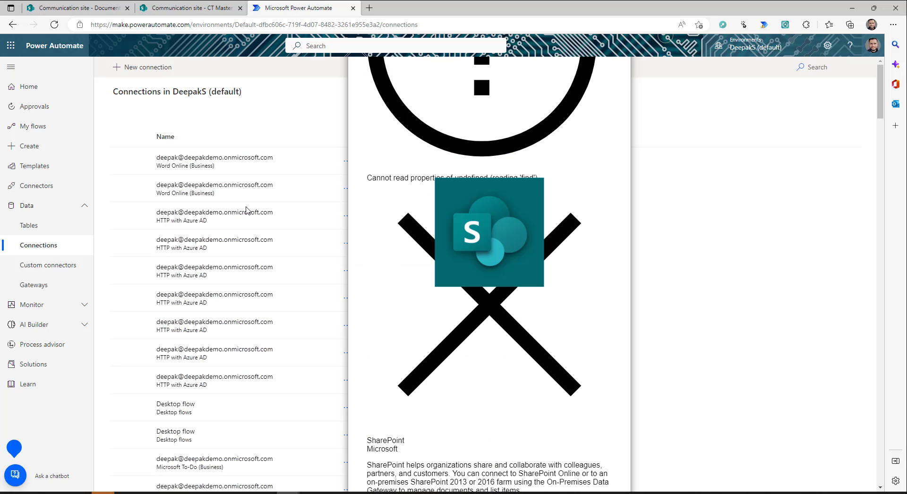
{"action": "left_click", "coordinate": [121, 216]}
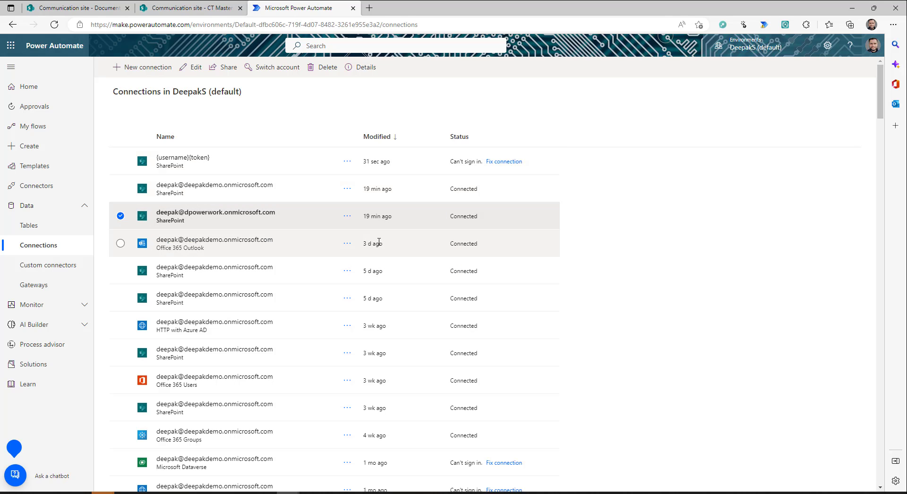
Create a manually triggered instant cloud flow and name it Copy File Demo
{"action": "left_click", "coordinate": [31, 147]}
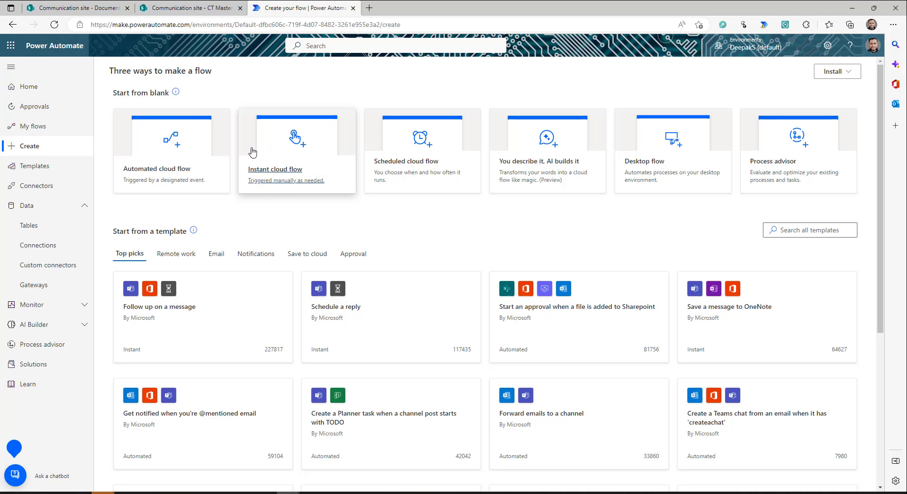
{"action": "left_click", "coordinate": [285, 158]}
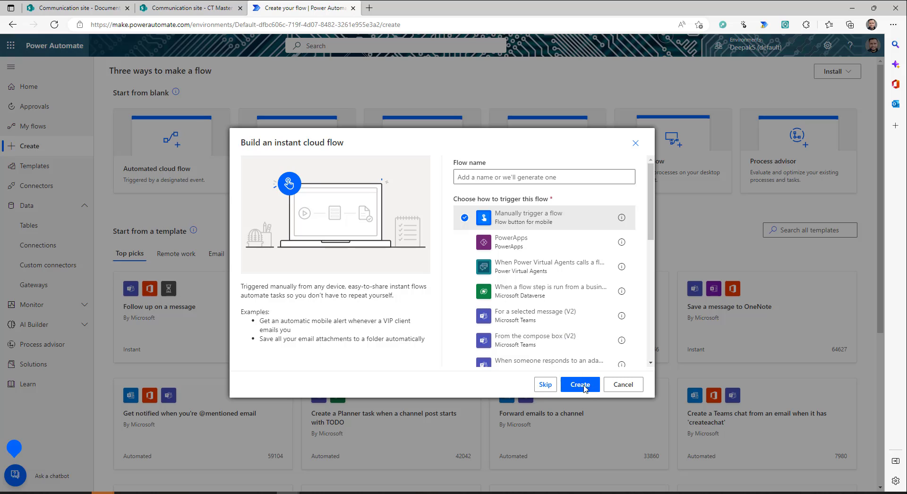
{"action": "left_click", "coordinate": [585, 383]}
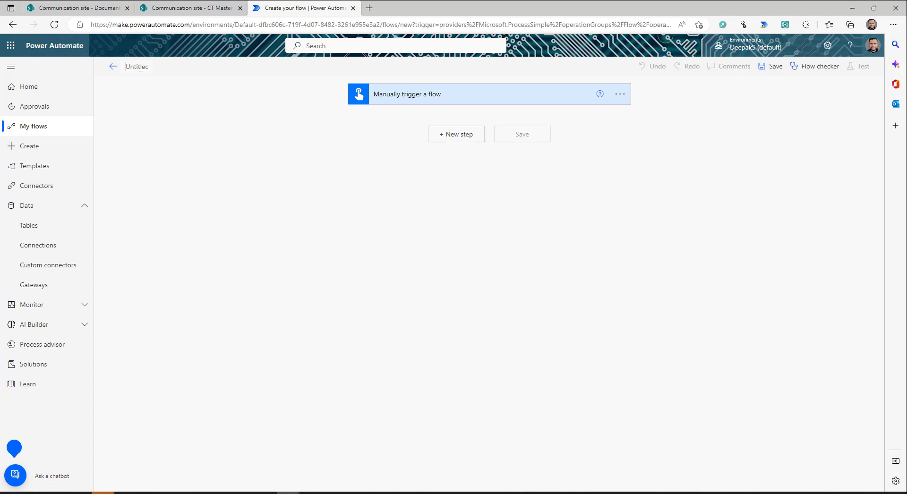
{"action": "type", "text": "Copy File Demo"}
Add the SharePoint Get items action after the manual trigger
{"action": "left_click", "coordinate": [455, 136]}
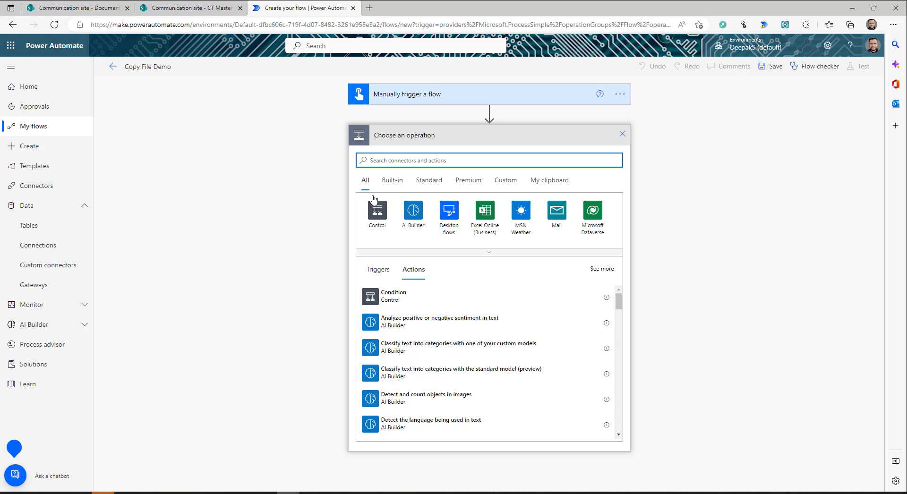
{"action": "type", "text": "share"}
{"action": "left_click", "coordinate": [410, 215]}
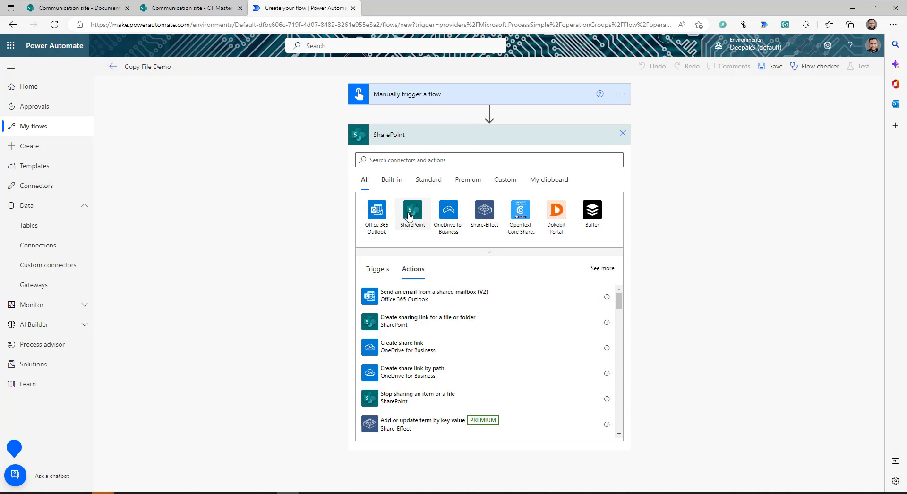
{"action": "left_click", "coordinate": [404, 203]}
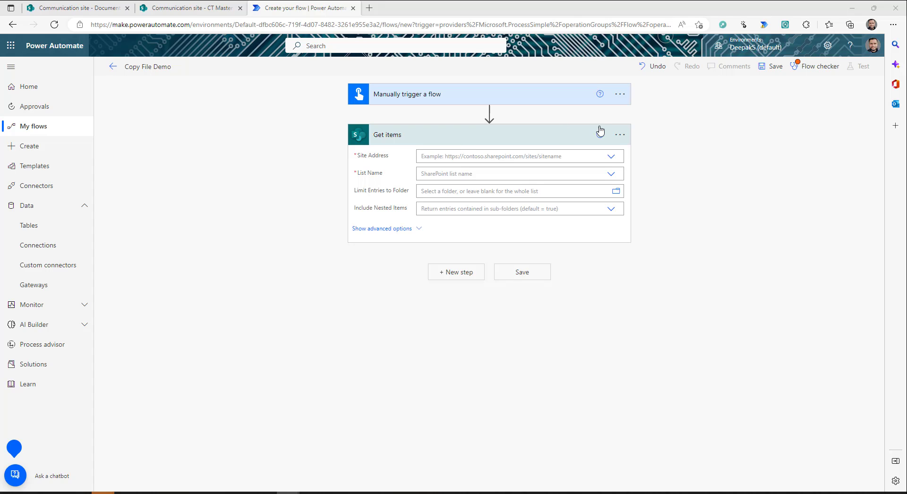
Switch the Get items action to the source tenant's connection and set its site address to Communication site
{"action": "left_click", "coordinate": [619, 136]}
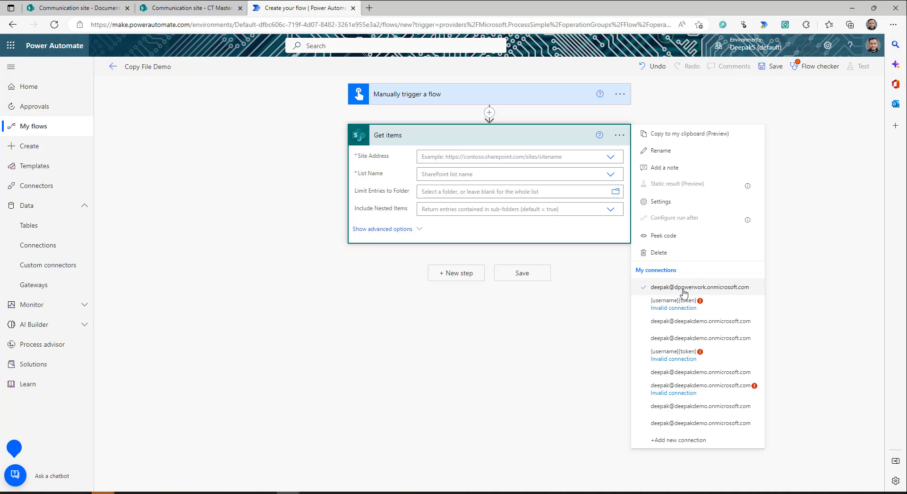
{"action": "left_click", "coordinate": [172, 5]}
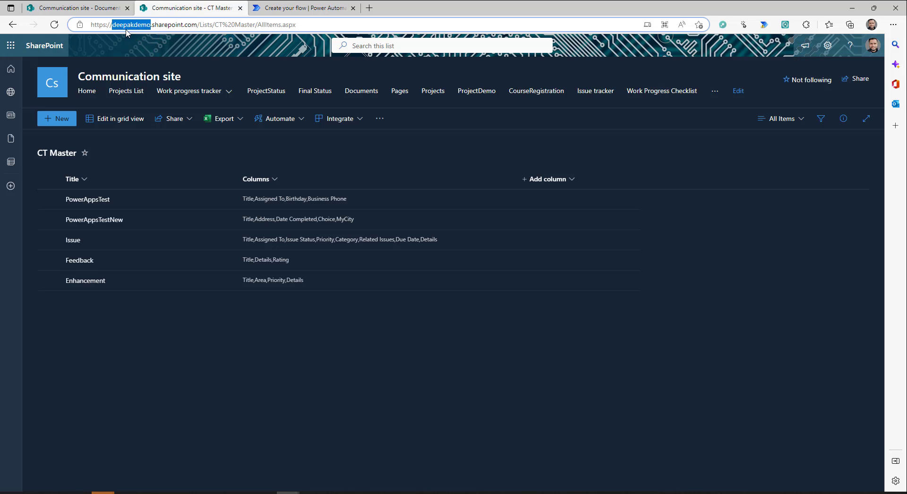
{"action": "left_click", "coordinate": [313, 7]}
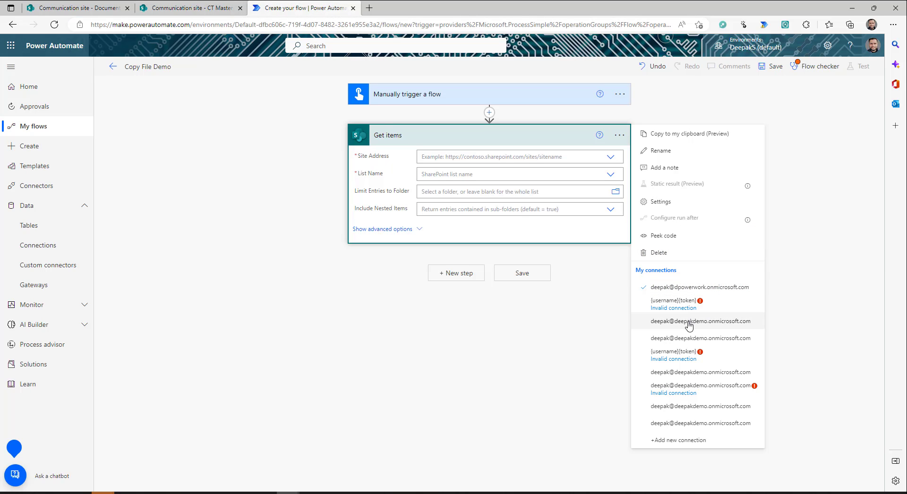
{"action": "left_click", "coordinate": [700, 325]}
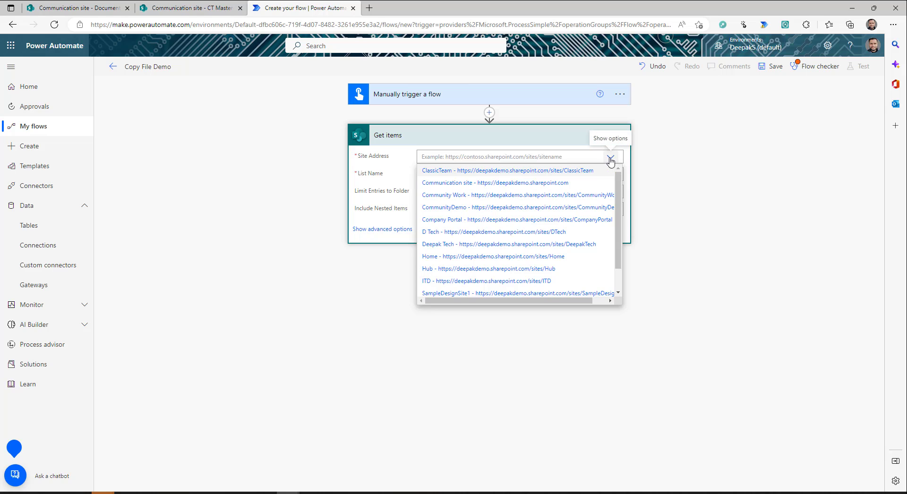
{"action": "left_click", "coordinate": [611, 159]}
{"action": "left_click", "coordinate": [541, 188]}
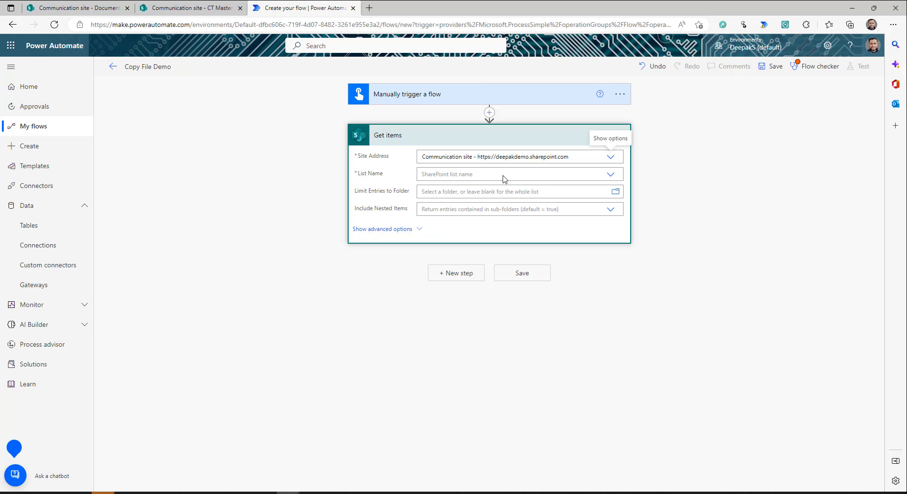
Enter Document Migration Source as the custom list name of Get items and save the flow
{"action": "left_click", "coordinate": [76, 8]}
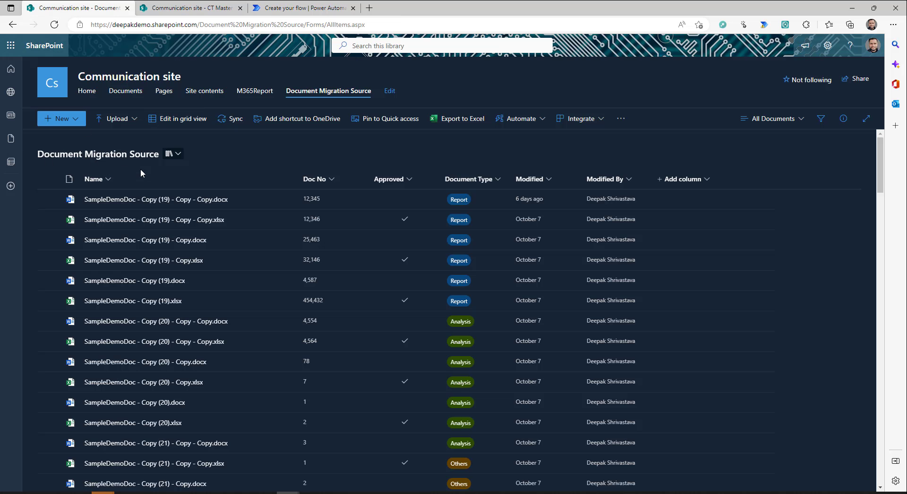
{"action": "left_click", "coordinate": [282, 8]}
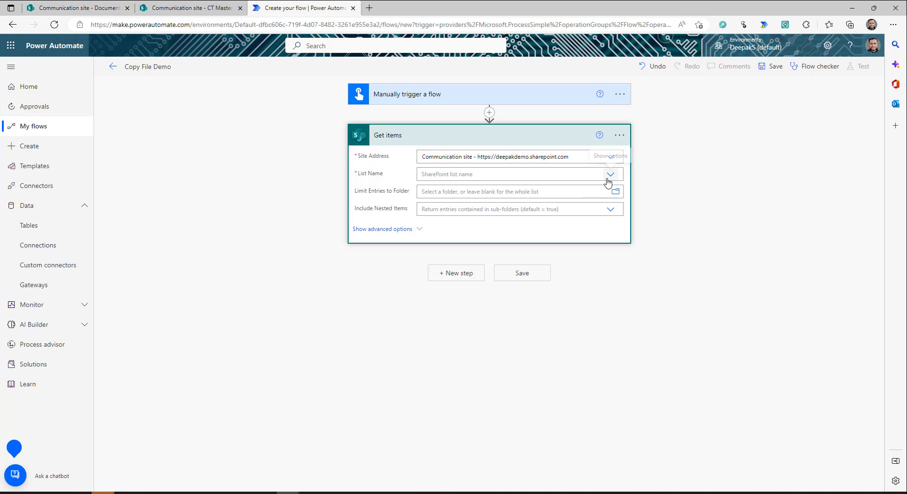
{"action": "left_click", "coordinate": [610, 175]}
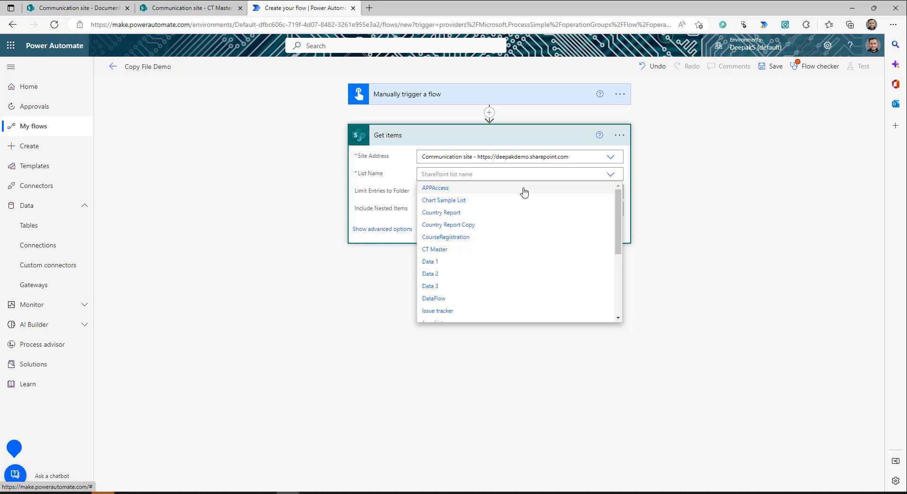
{"action": "scroll", "coordinate": [486, 236], "scroll_direction": "down", "scroll_amount": 5}
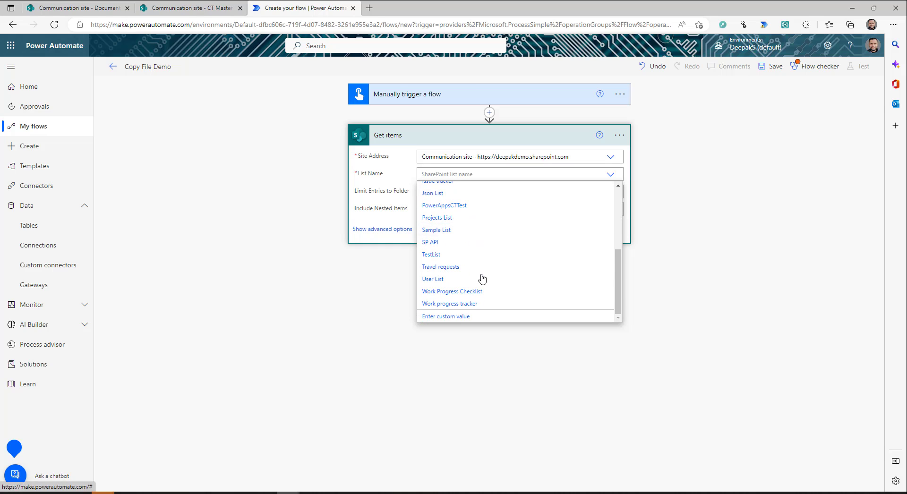
{"action": "left_click", "coordinate": [459, 318]}
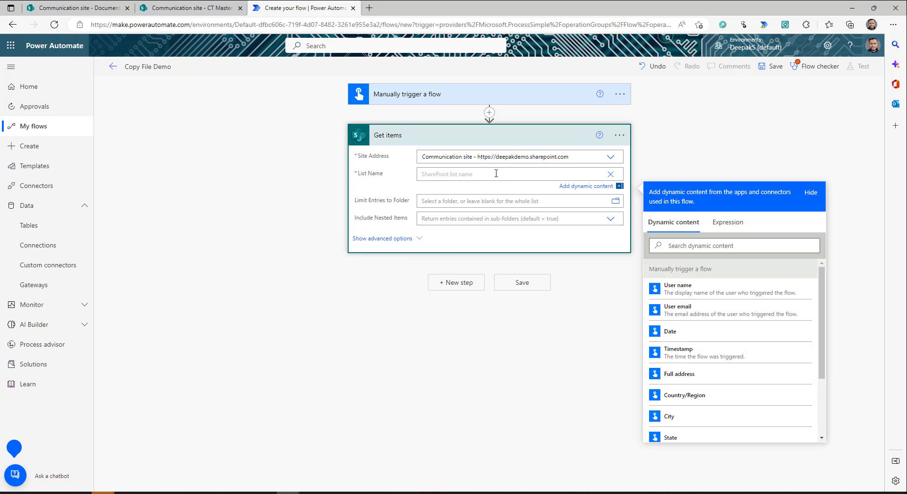
{"action": "type", "text": "Document Migration Source"}
{"action": "left_click", "coordinate": [401, 257]}
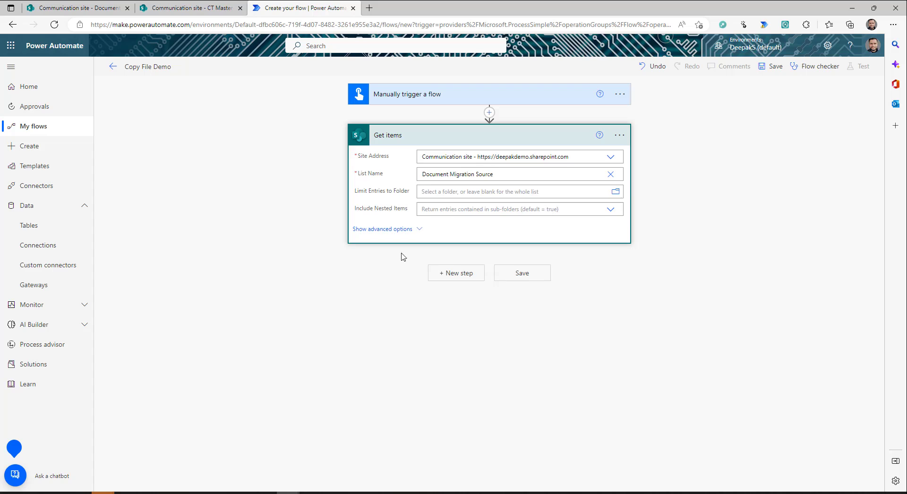
{"action": "left_click", "coordinate": [522, 282]}
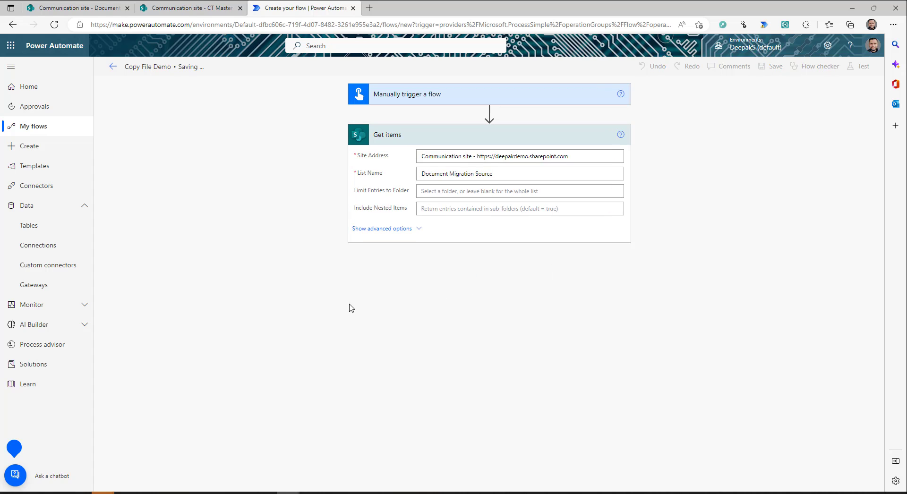
Add the SharePoint Get file content action after Get items
{"action": "left_click", "coordinate": [461, 290]}
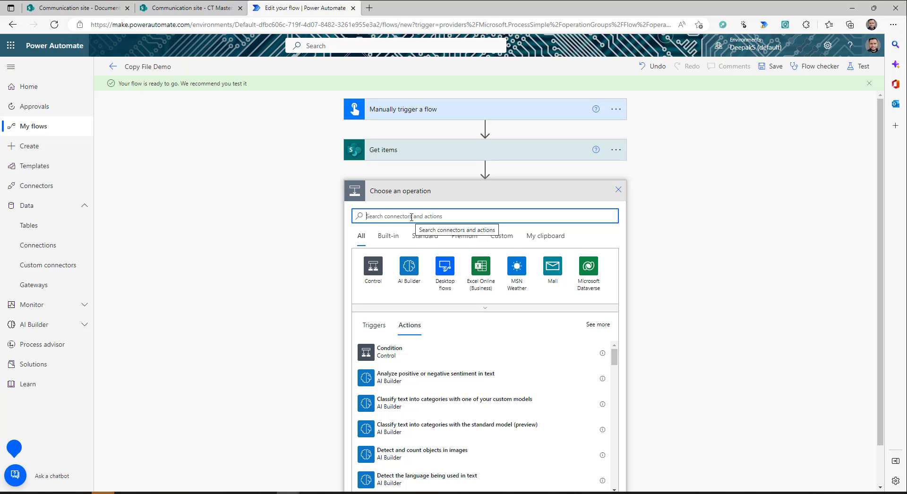
{"action": "type", "text": "share"}
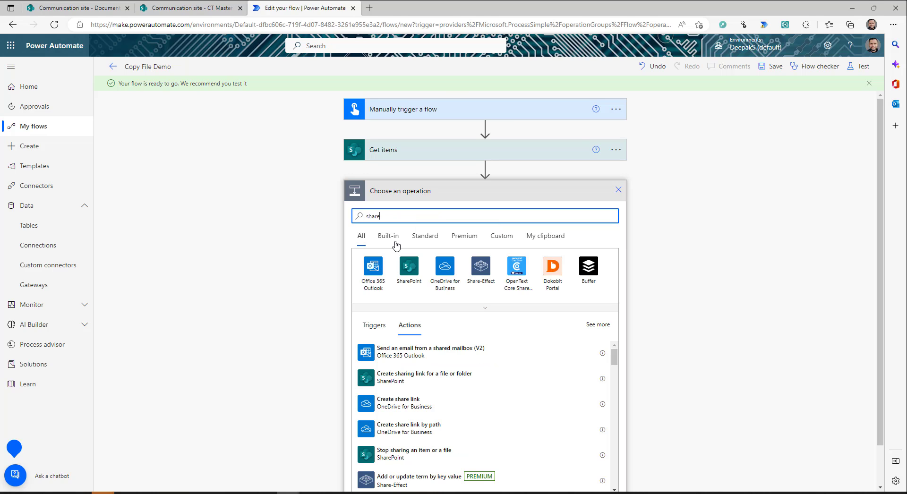
{"action": "left_click", "coordinate": [401, 268]}
{"action": "type", "text": "get"}
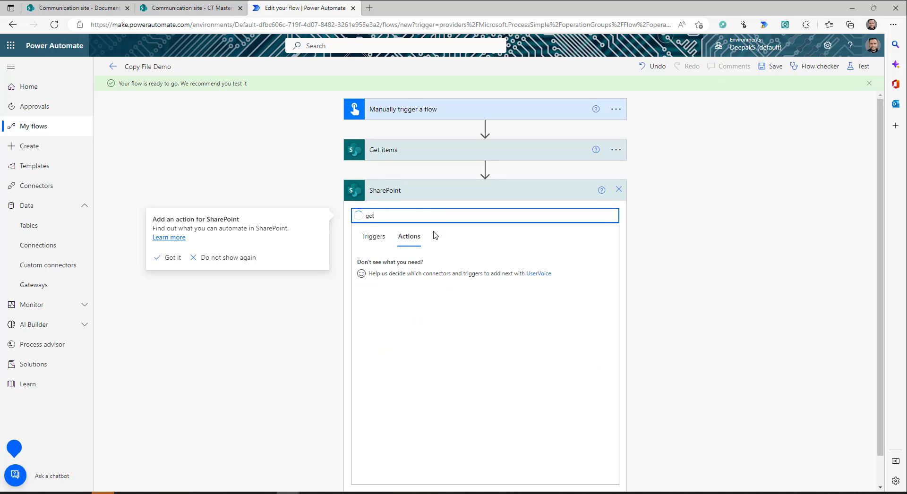
{"action": "scroll", "coordinate": [406, 441], "scroll_direction": "down", "scroll_amount": 3}
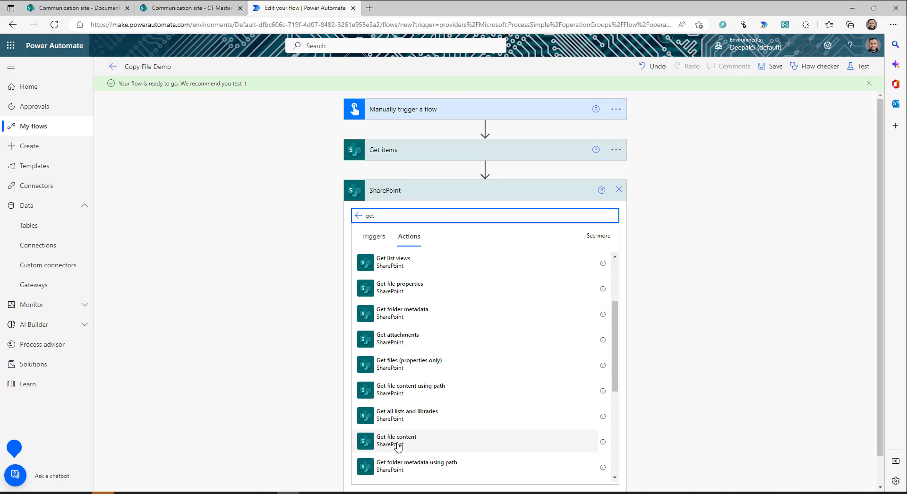
{"action": "left_click", "coordinate": [396, 440]}
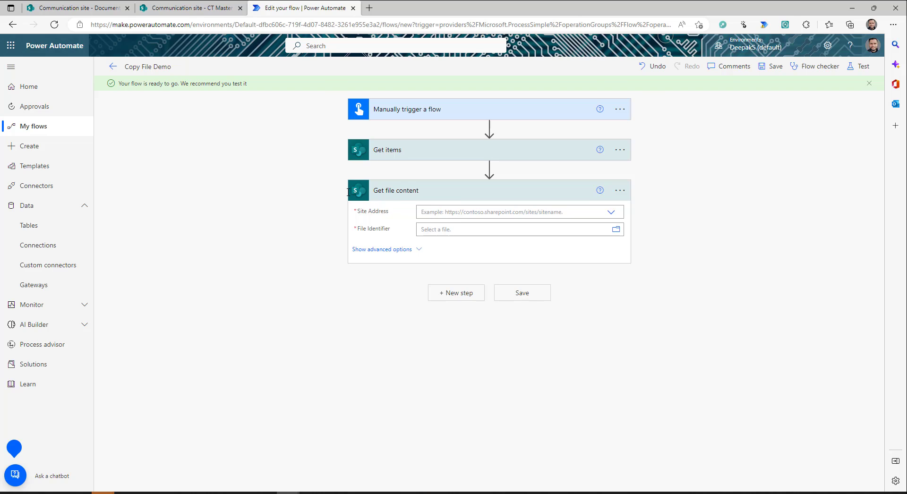
Switch Get file content to the source tenant's connection and set its site address to the deepakdemo Communication site
{"action": "left_click", "coordinate": [612, 213]}
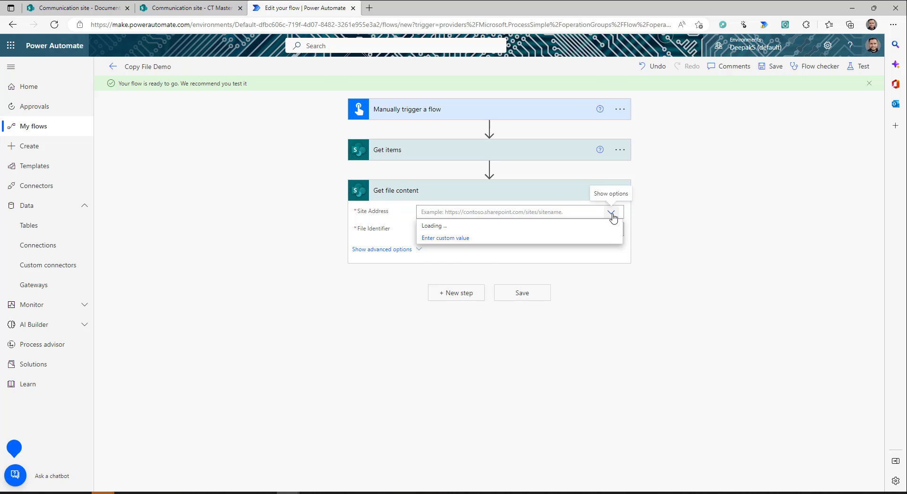
{"action": "left_click", "coordinate": [618, 192]}
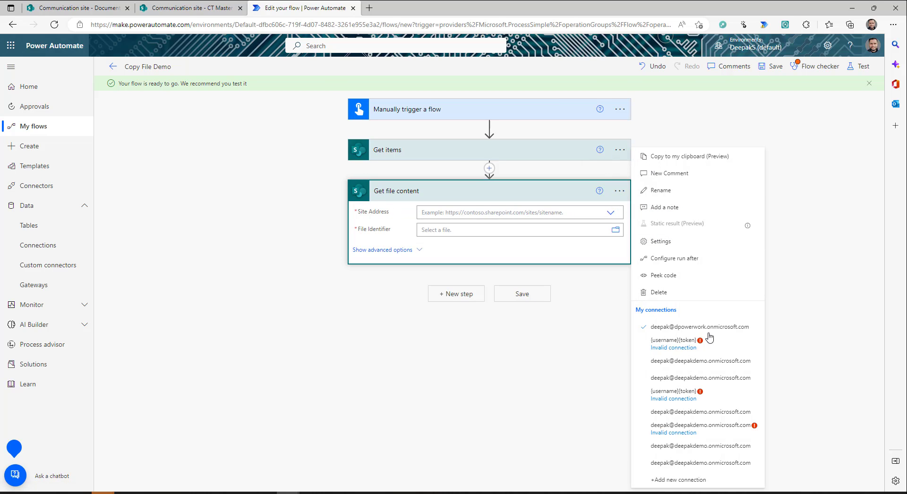
{"action": "left_click", "coordinate": [688, 364]}
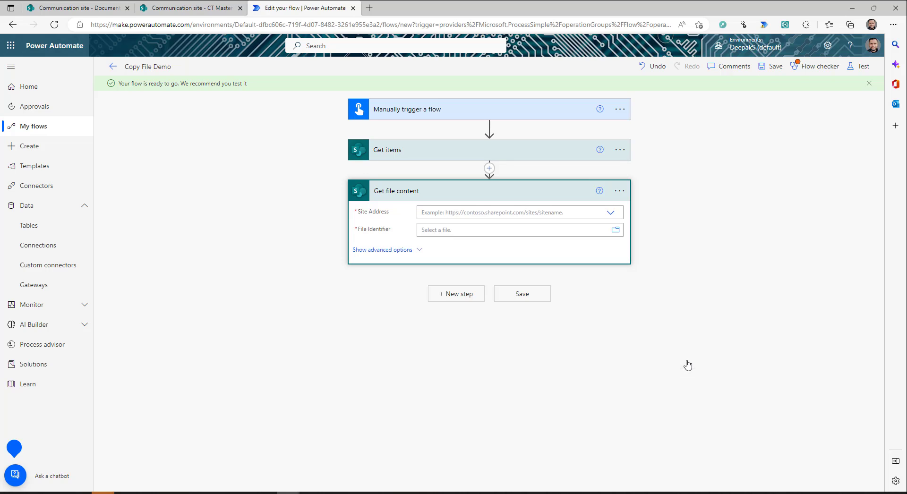
{"action": "left_click", "coordinate": [610, 213]}
{"action": "left_click", "coordinate": [464, 233]}
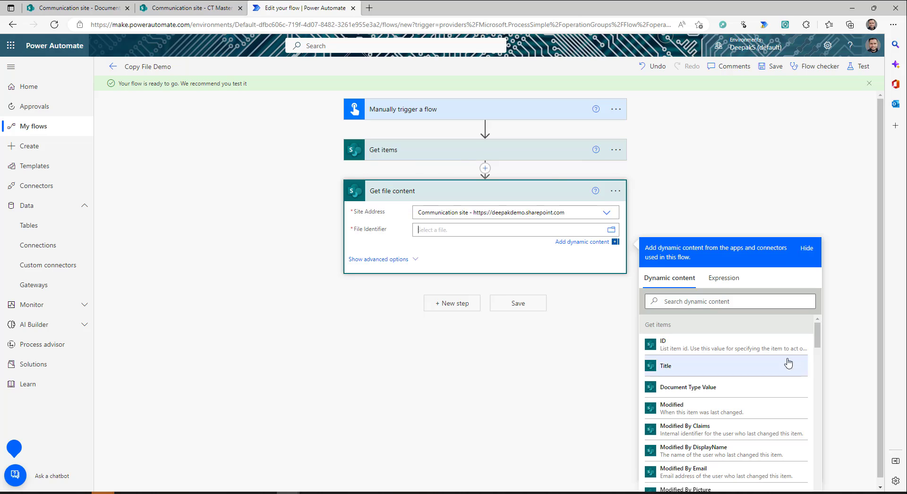
Fill the file identifier of Get file content with dynamic content from Get items, wrapping the action in an Apply to each loop
{"action": "scroll", "coordinate": [736, 393], "scroll_direction": "down", "scroll_amount": 2}
{"action": "scroll", "coordinate": [735, 393], "scroll_direction": "down", "scroll_amount": 10}
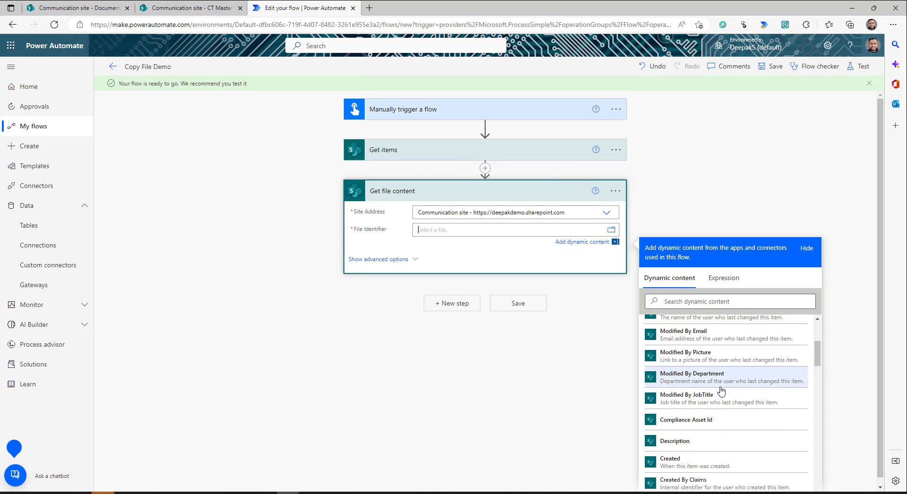
{"action": "scroll", "coordinate": [720, 390], "scroll_direction": "down", "scroll_amount": 6}
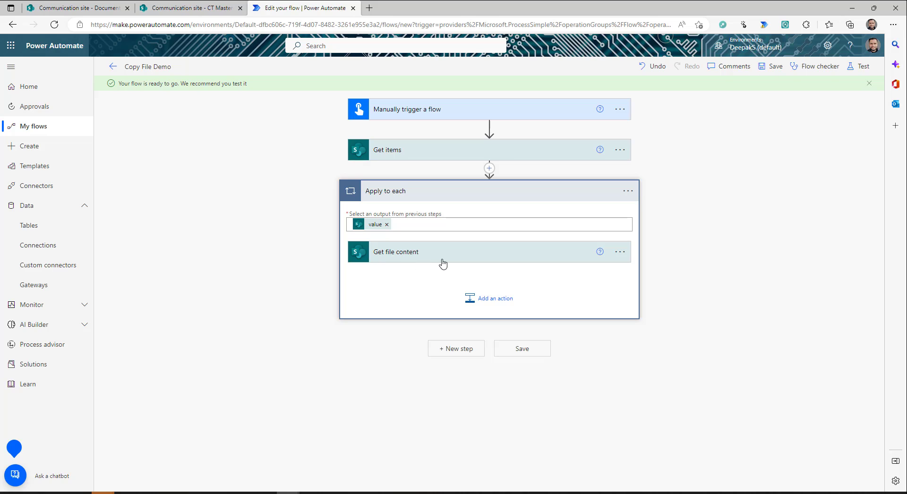
Add the SharePoint Create file action inside Apply to each and set its site address to the dpowerwork Communication site
{"action": "left_click", "coordinate": [489, 299]}
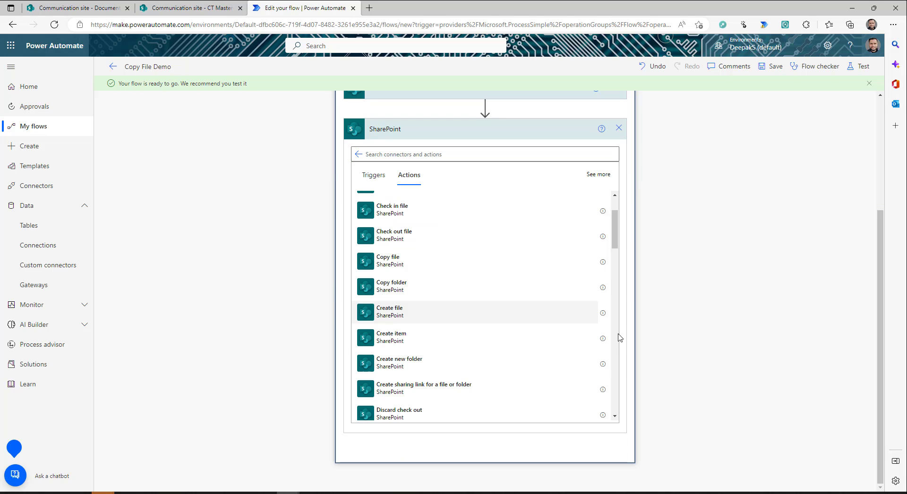
{"action": "key", "text": "Return"}
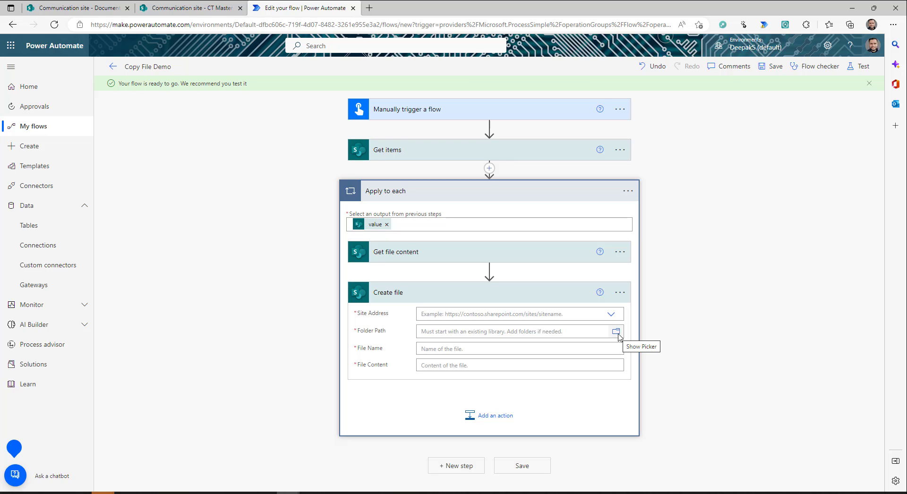
{"action": "left_click", "coordinate": [619, 293]}
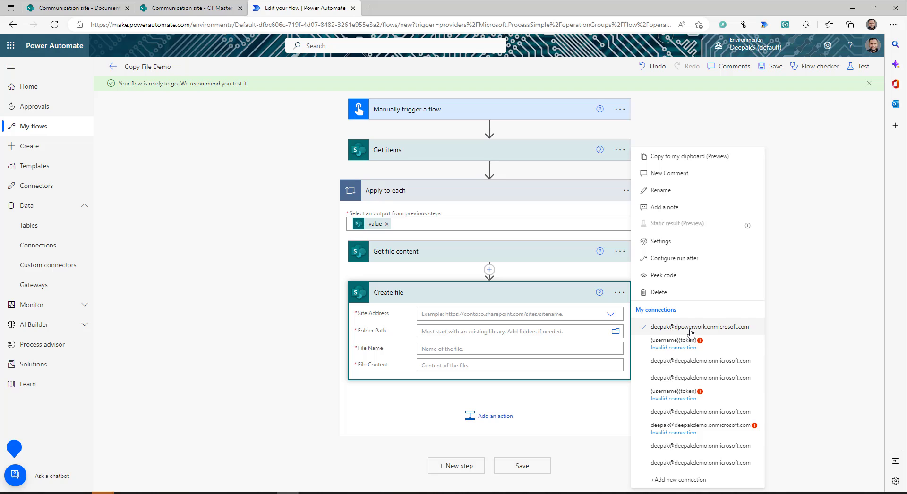
{"action": "left_click", "coordinate": [611, 315]}
{"action": "left_click", "coordinate": [612, 316]}
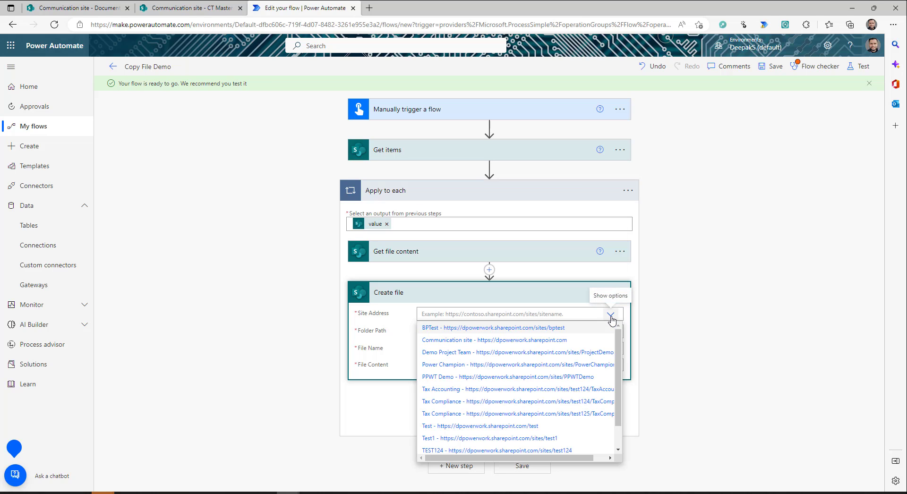
{"action": "left_click", "coordinate": [538, 344]}
Check the web address of the destination Communication site in its browser tab
{"action": "left_click", "coordinate": [192, 8]}
{"action": "double_click", "coordinate": [130, 25]}
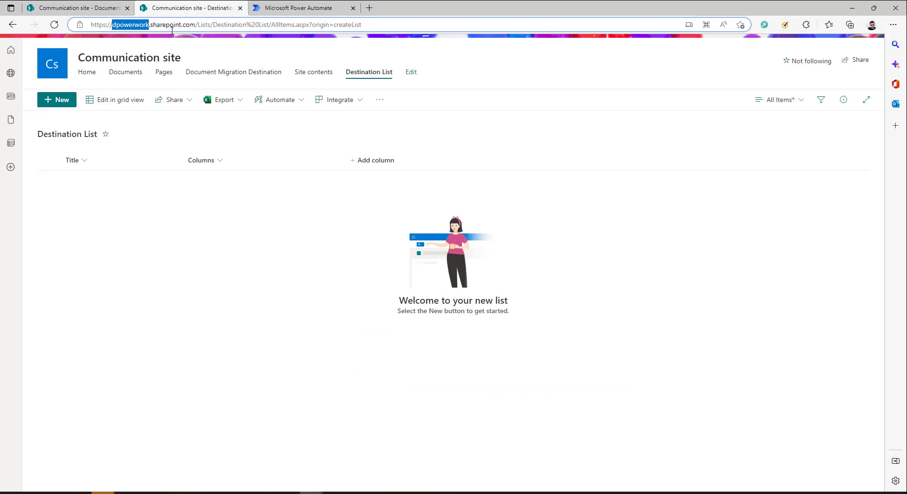
{"action": "left_click", "coordinate": [194, 25]}
{"action": "left_click_drag", "start_coordinate": [196, 25], "coordinate": [91, 25]}
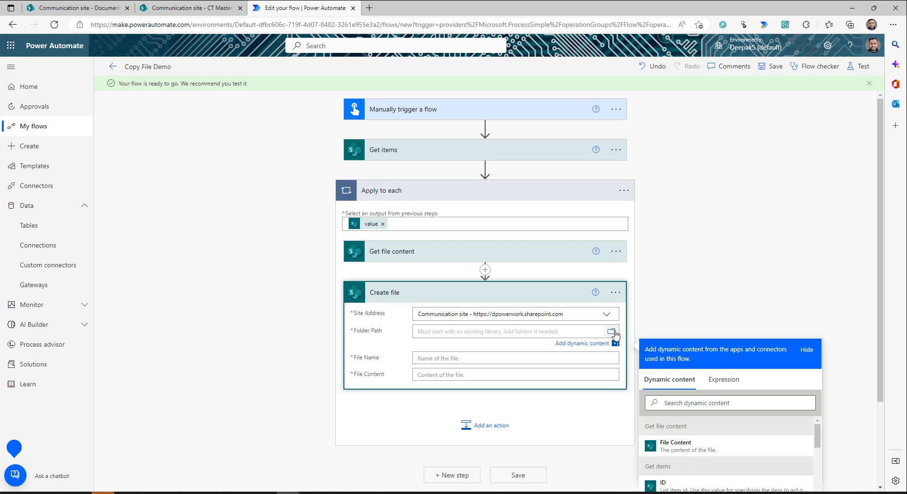
Set the Create file folder path to the Document Migration Destination library
{"action": "left_click", "coordinate": [614, 332]}
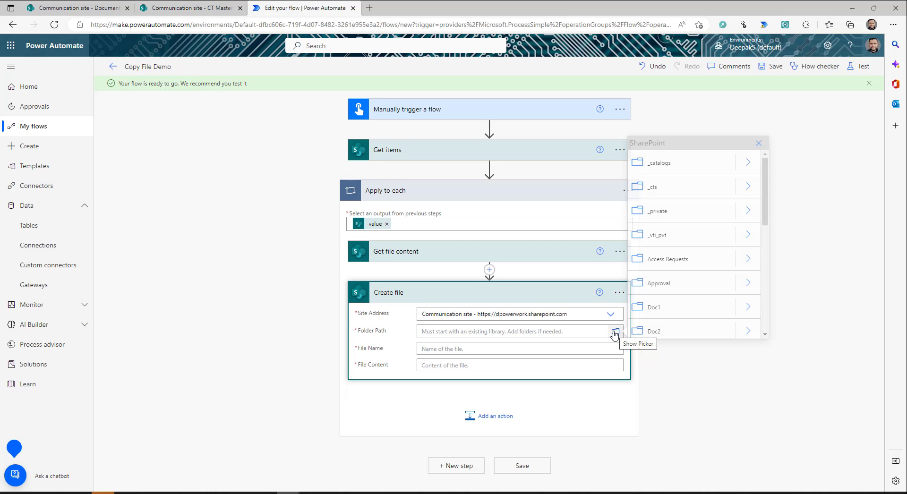
{"action": "scroll", "coordinate": [751, 303], "scroll_direction": "down", "scroll_amount": 3}
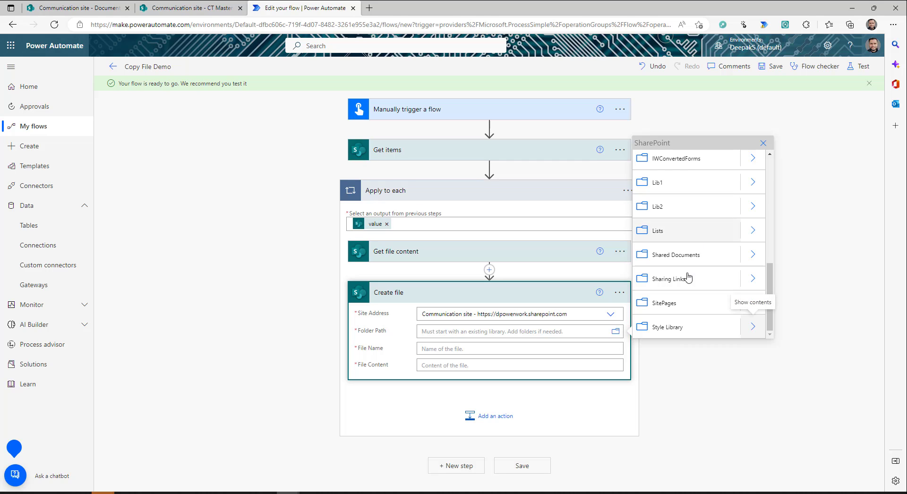
{"action": "scroll", "coordinate": [688, 279], "scroll_direction": "up", "scroll_amount": 5}
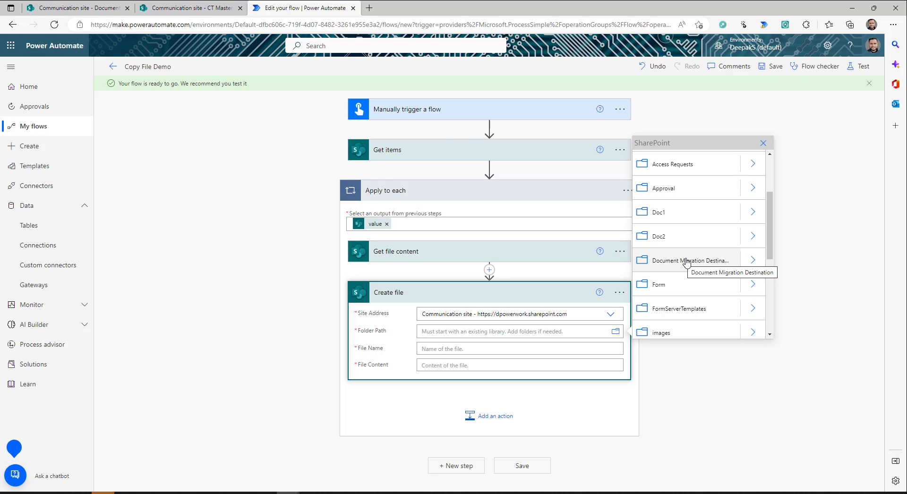
{"action": "left_click", "coordinate": [686, 261]}
{"action": "left_click", "coordinate": [572, 349]}
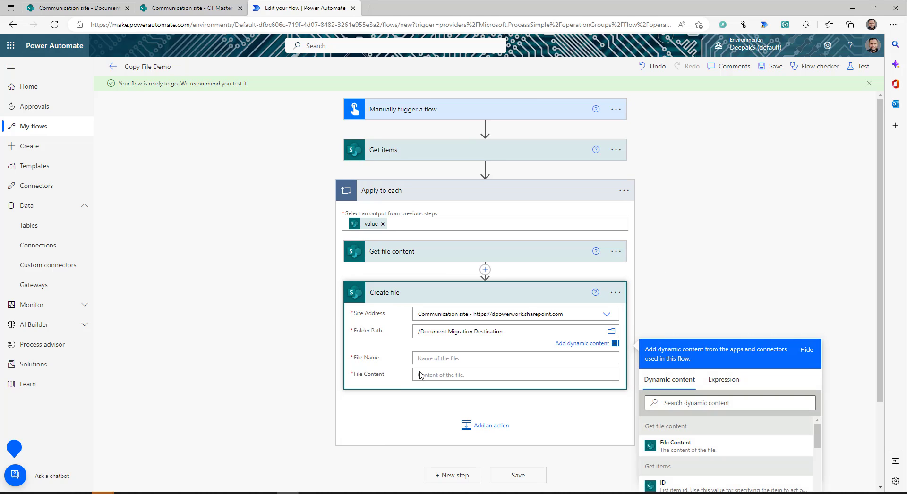
Set the Create file name to File name with extension and its content to File Content from the dynamic content
{"action": "left_click", "coordinate": [512, 357]}
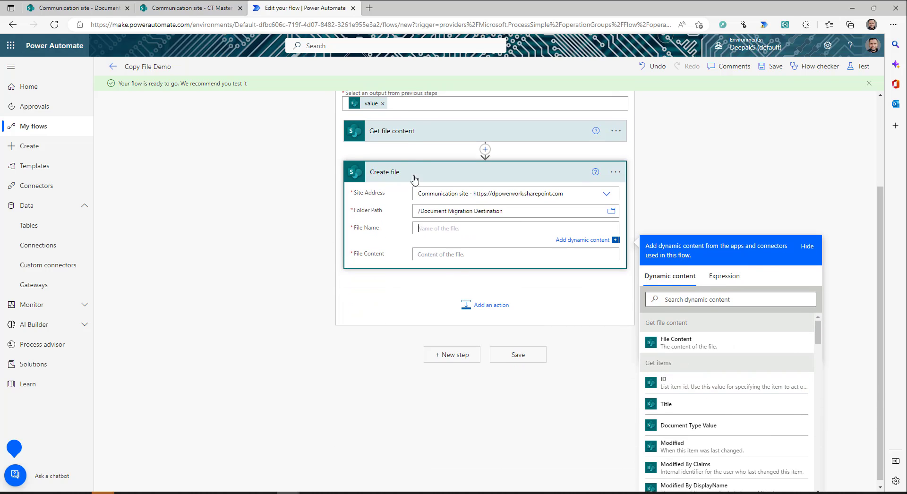
{"action": "scroll", "coordinate": [690, 385], "scroll_direction": "down", "scroll_amount": 10}
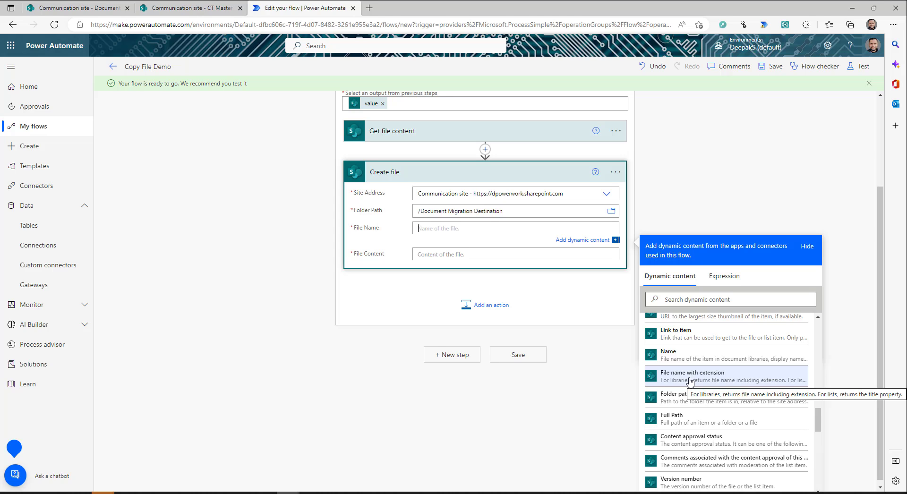
{"action": "left_click", "coordinate": [691, 381]}
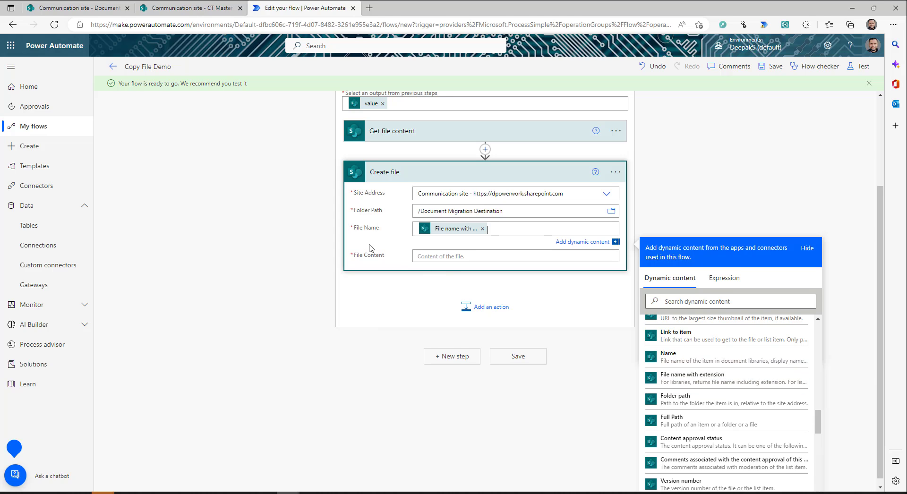
{"action": "left_click", "coordinate": [457, 256]}
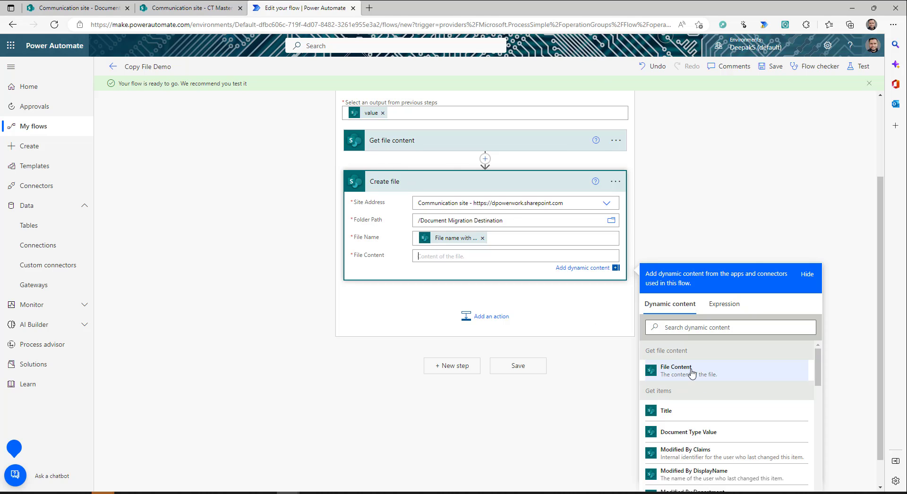
{"action": "left_click", "coordinate": [691, 373]}
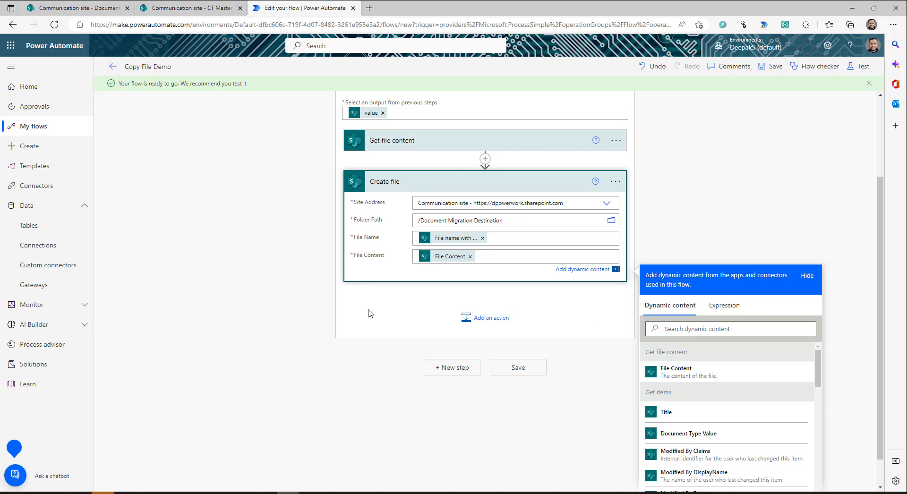
Save the Copy File Demo flow and start a test run using both SharePoint connections
{"action": "left_click", "coordinate": [774, 67]}
{"action": "left_click", "coordinate": [859, 66]}
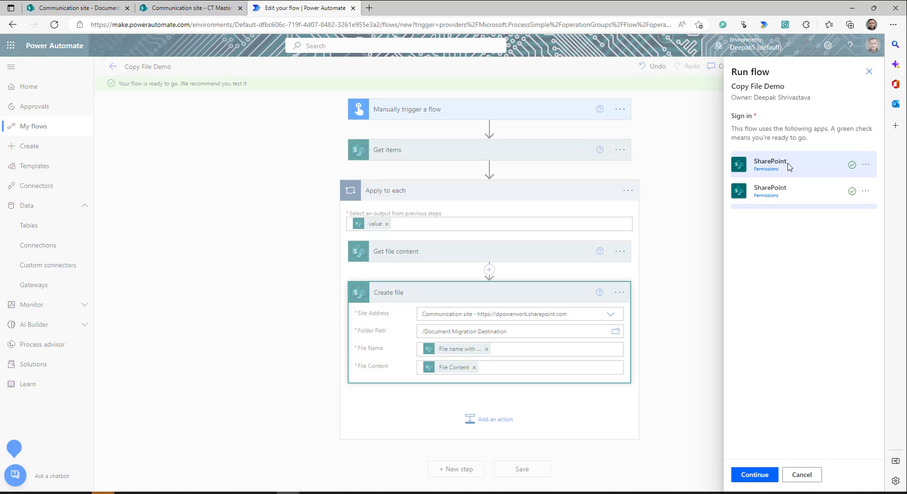
{"action": "left_click", "coordinate": [764, 475]}
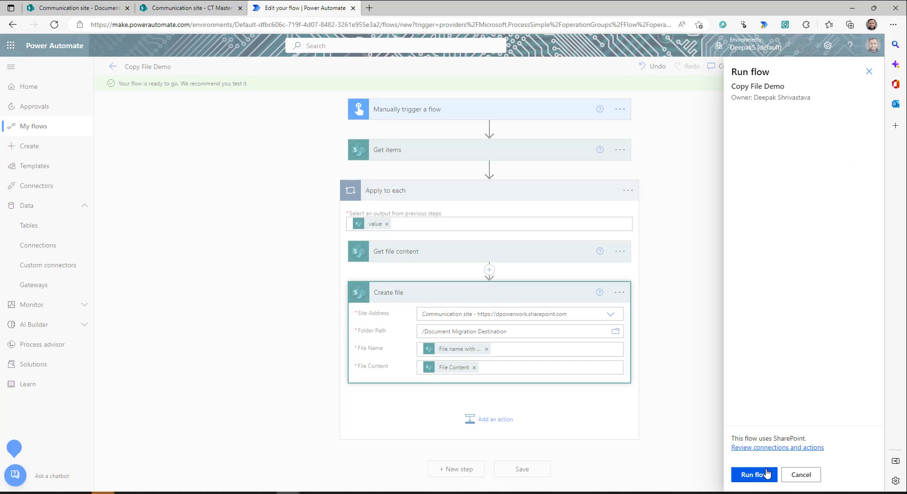
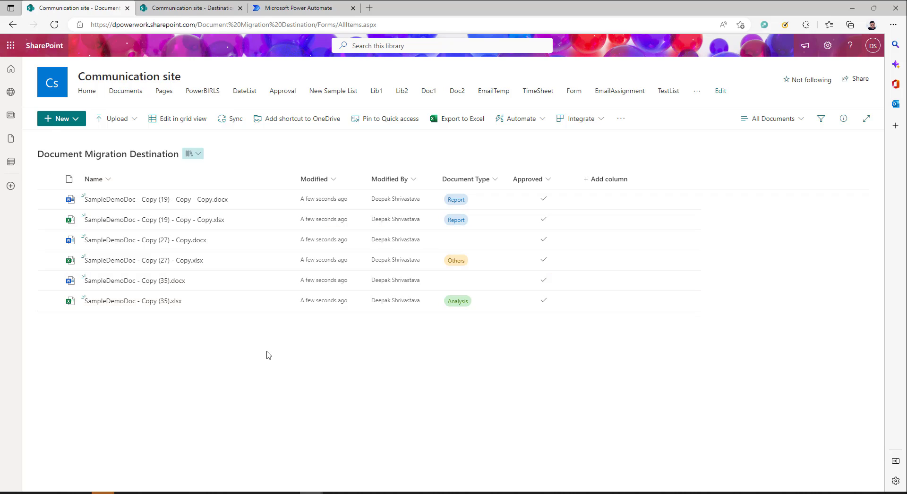
Review the existing connections in the dpowerwork environment and open the list of connectors available for a new connection
{"action": "left_click", "coordinate": [268, 10]}
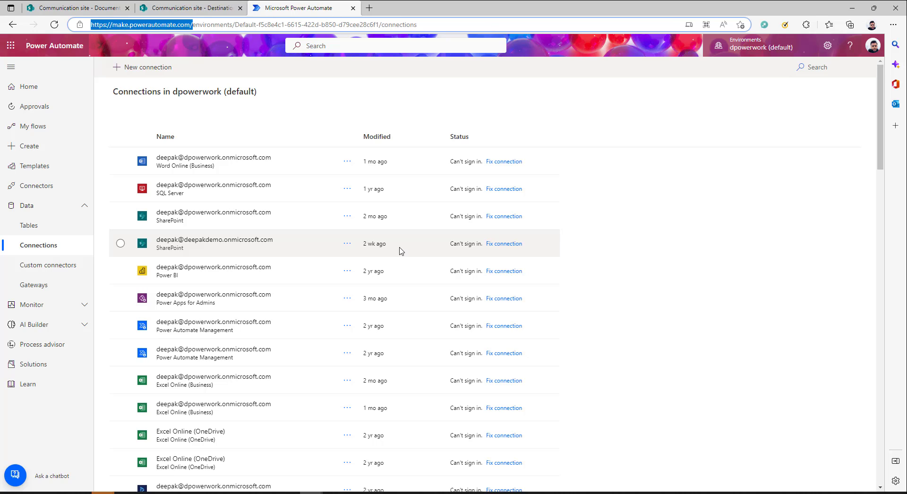
{"action": "left_click", "coordinate": [256, 29]}
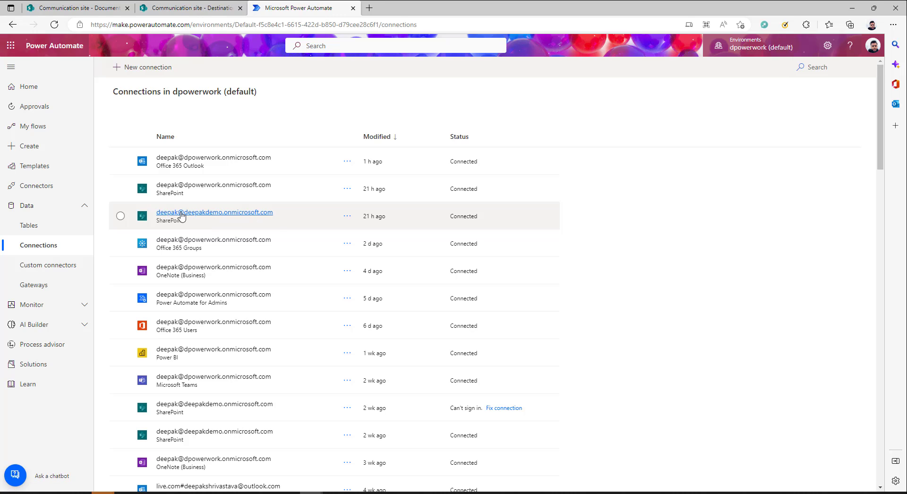
{"action": "left_click", "coordinate": [147, 67]}
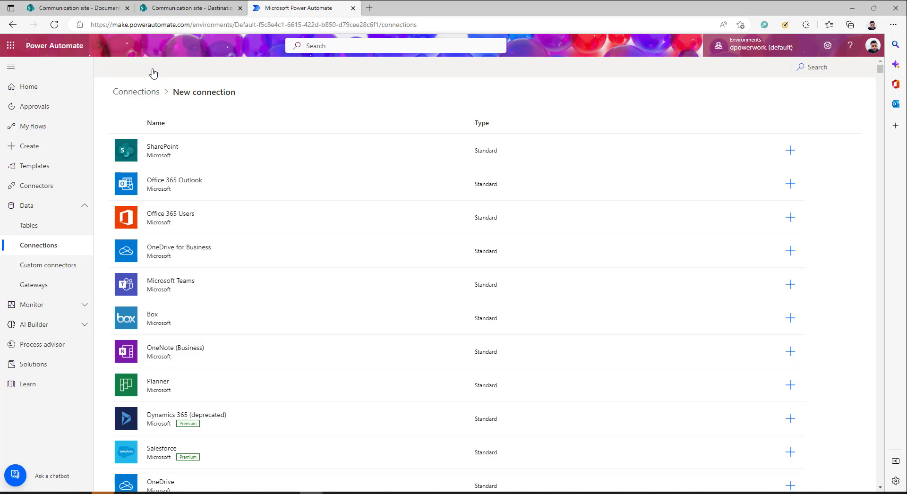
Create a manually triggered instant cloud flow in the dpowerwork environment and name it Copy List Items Demo
{"action": "left_click", "coordinate": [29, 152]}
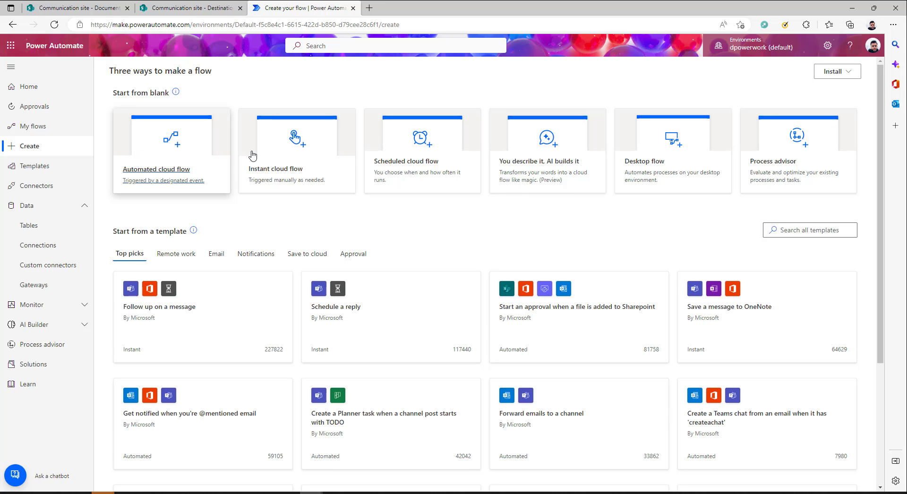
{"action": "left_click", "coordinate": [291, 155]}
{"action": "left_click", "coordinate": [581, 383]}
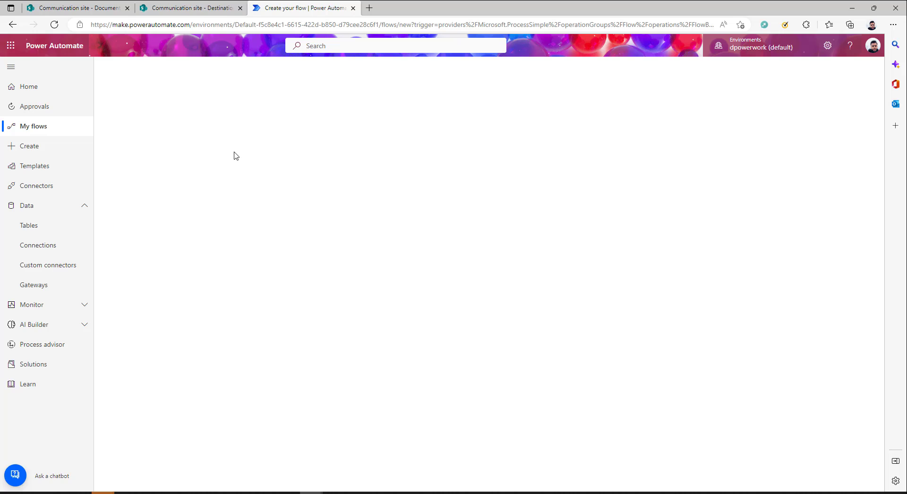
{"action": "left_click", "coordinate": [141, 66]}
{"action": "type", "text": "Copy List Items Demo"}
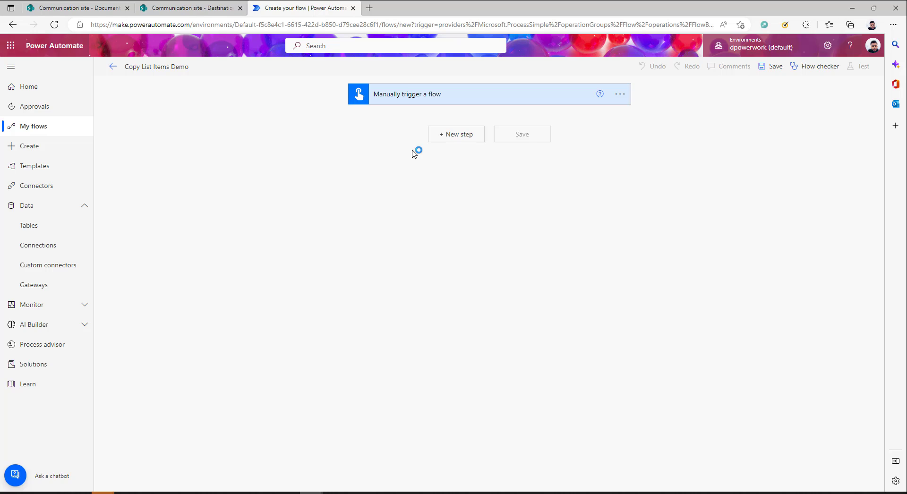
Add a SharePoint Get items action after the manual trigger and check that it uses the deepakdemo connection
{"action": "left_click", "coordinate": [446, 137]}
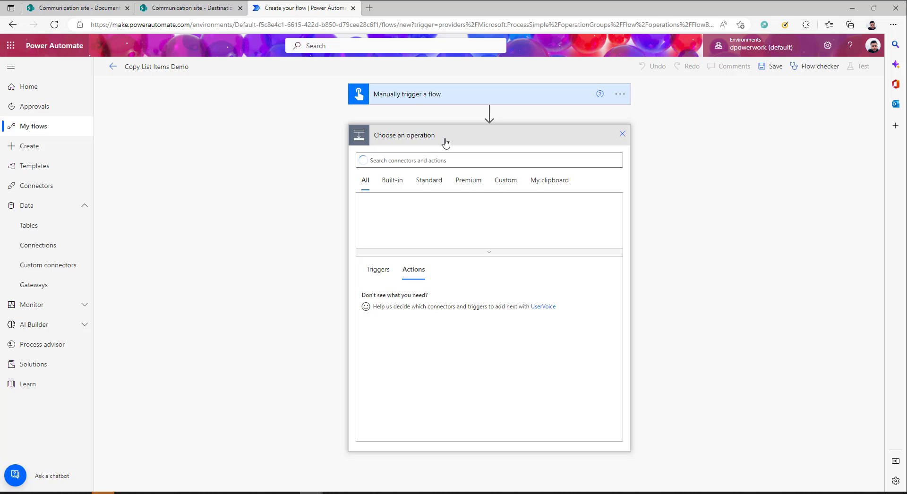
{"action": "type", "text": "get"}
{"action": "left_click", "coordinate": [413, 210]}
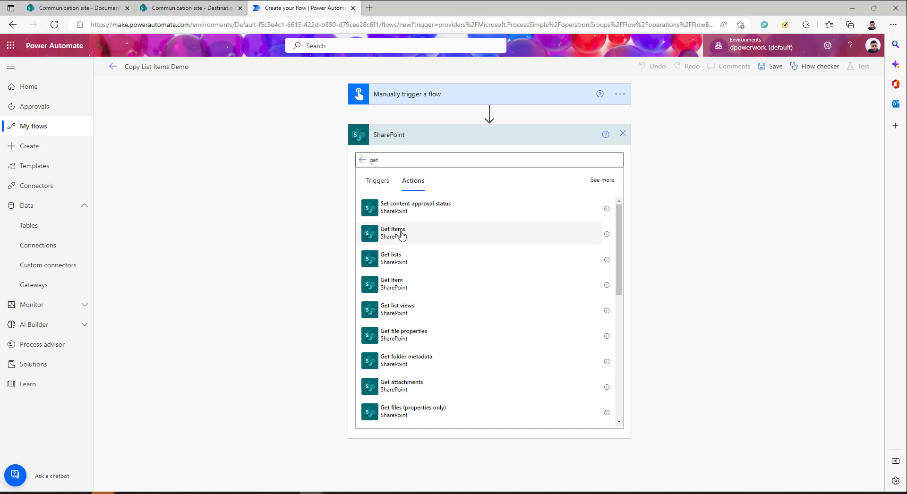
{"action": "left_click", "coordinate": [402, 235]}
{"action": "left_click", "coordinate": [621, 137]}
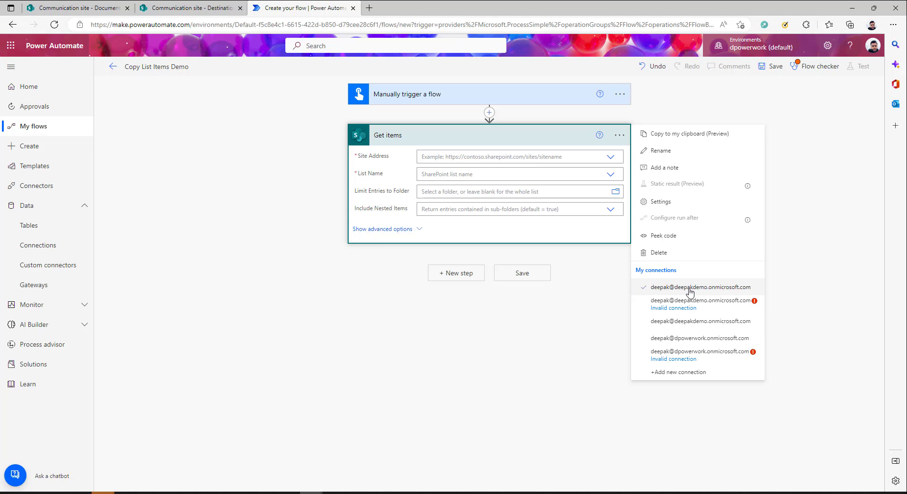
Set the Get items site address to the deepakdemo Communication site and its list name to CT Master
{"action": "left_click", "coordinate": [610, 157]}
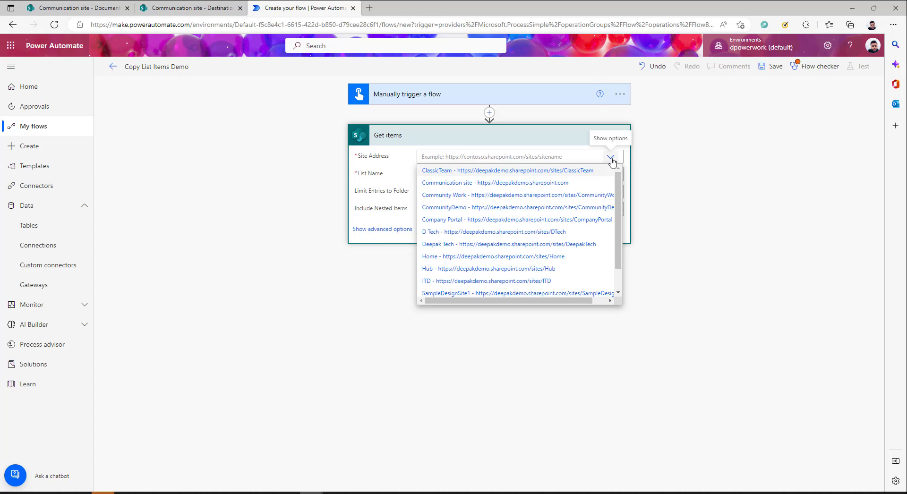
{"action": "left_click", "coordinate": [511, 183]}
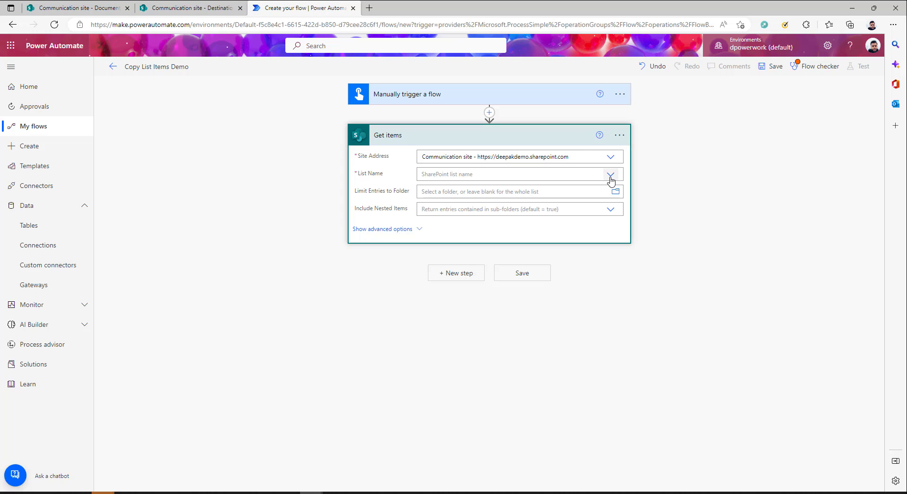
{"action": "left_click", "coordinate": [611, 176]}
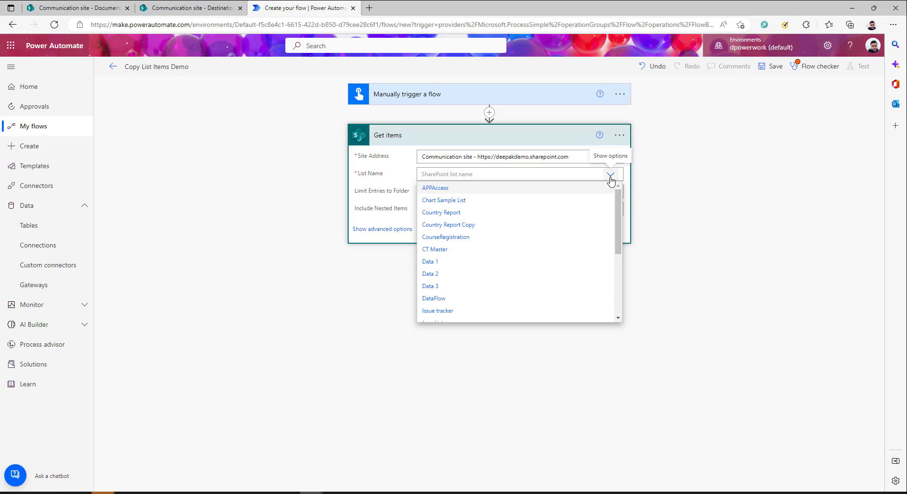
{"action": "left_click", "coordinate": [436, 249]}
Add a SharePoint Create item action after Get items and switch it to the valid dpowerwork connection
{"action": "left_click", "coordinate": [461, 271]}
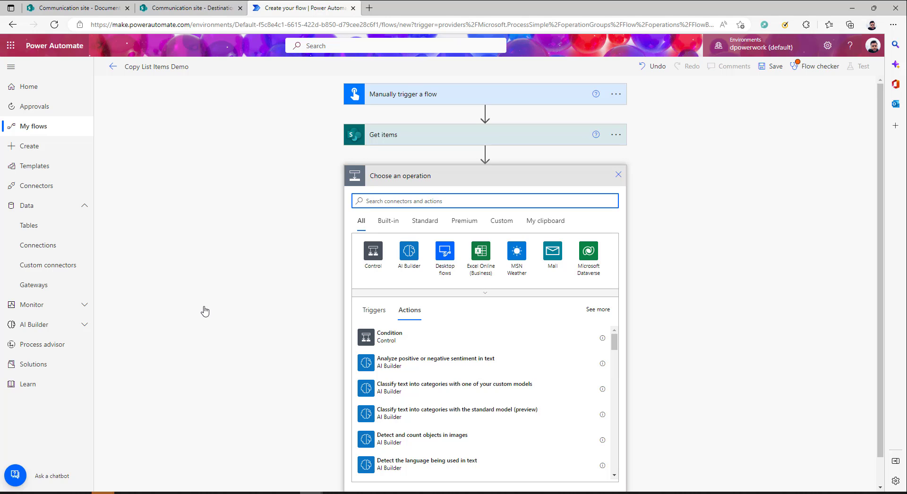
{"action": "type", "text": "share"}
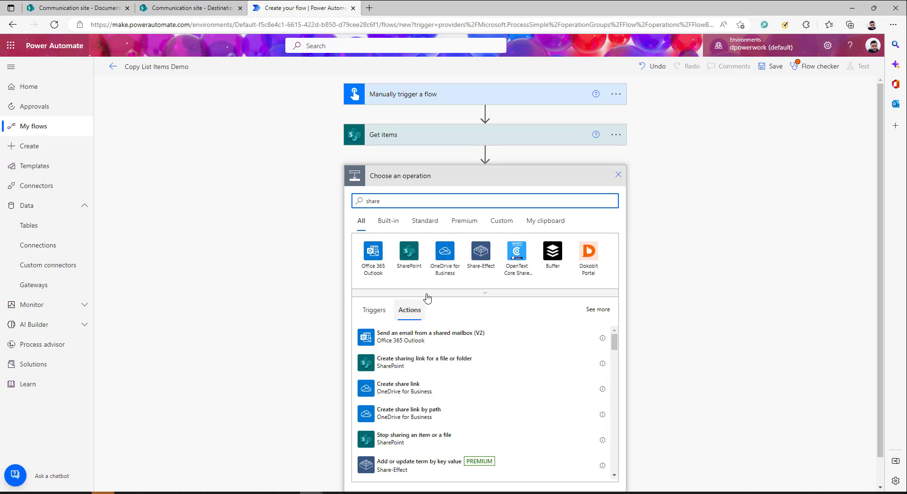
{"action": "left_click", "coordinate": [409, 256]}
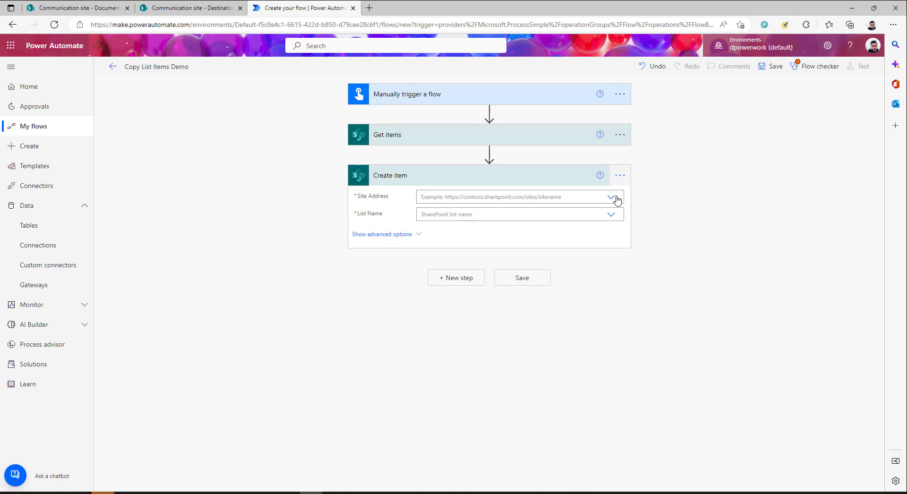
{"action": "left_click", "coordinate": [620, 175]}
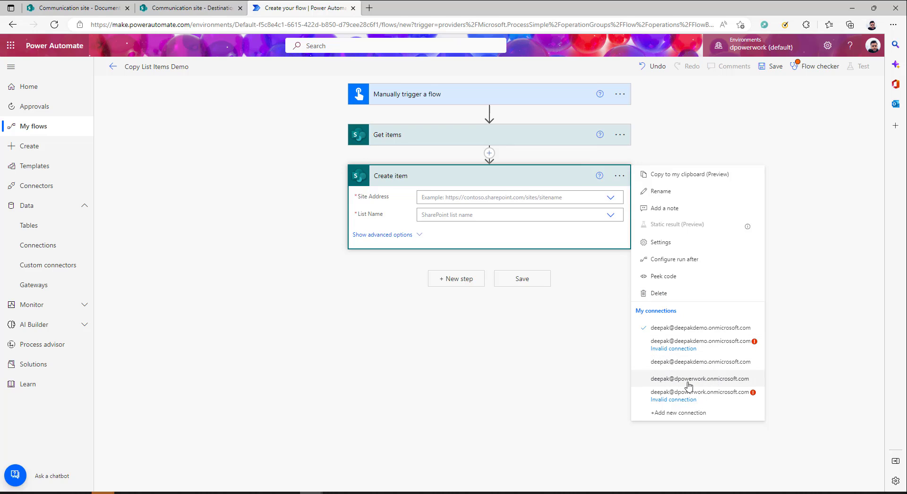
{"action": "left_click", "coordinate": [689, 383]}
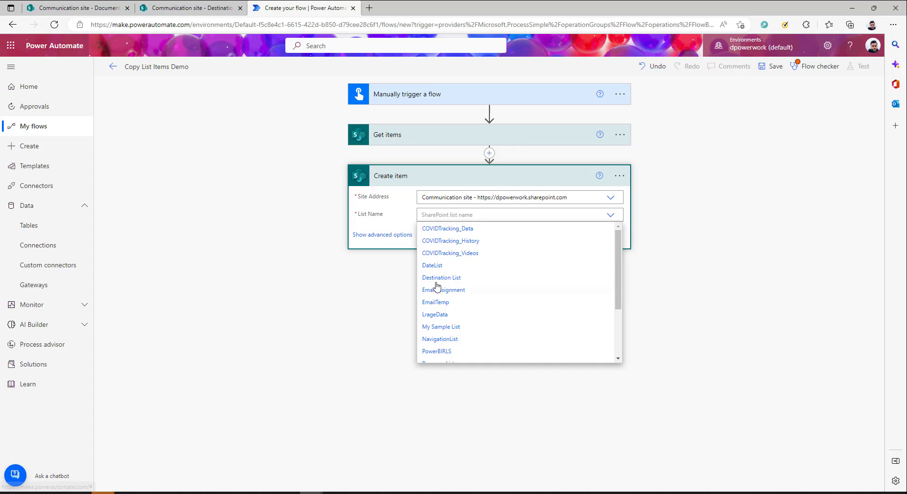
Target Create item at Destination List on the dpowerwork Communication site and fill Title and Columns with the matching Get items dynamic content
{"action": "left_click", "coordinate": [442, 279]}
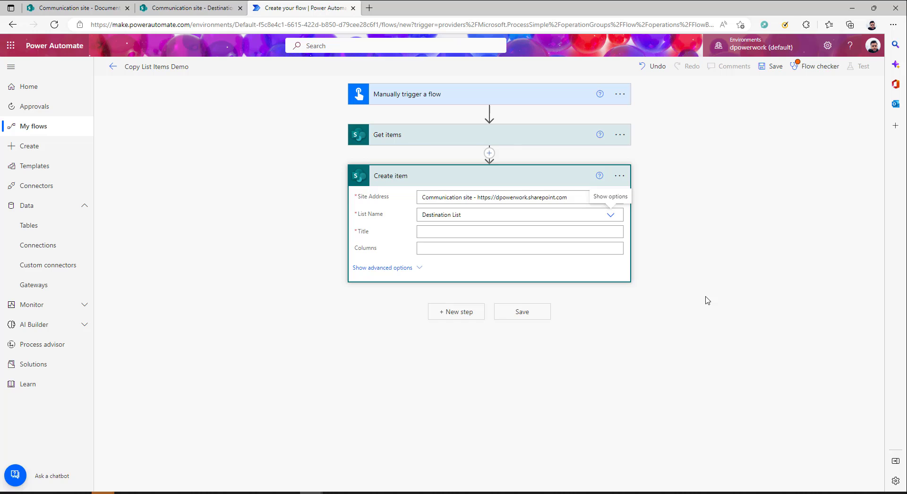
{"action": "left_click", "coordinate": [439, 231]}
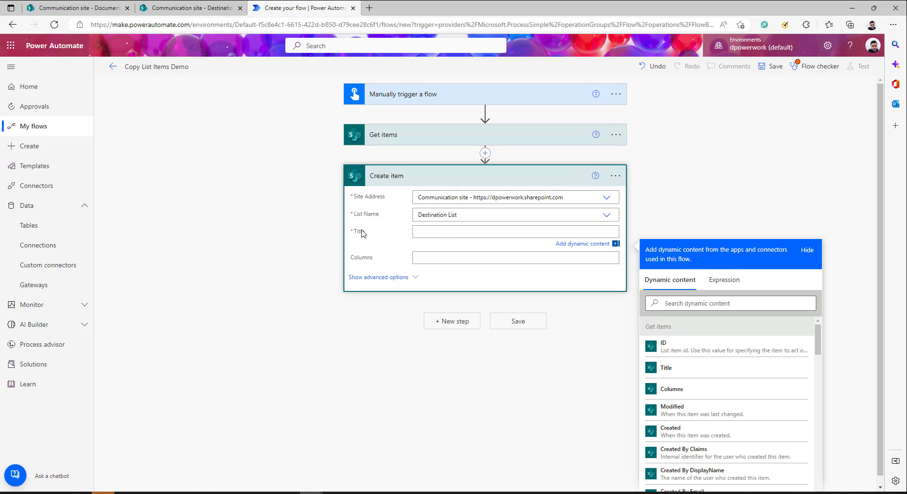
{"action": "left_click", "coordinate": [671, 370]}
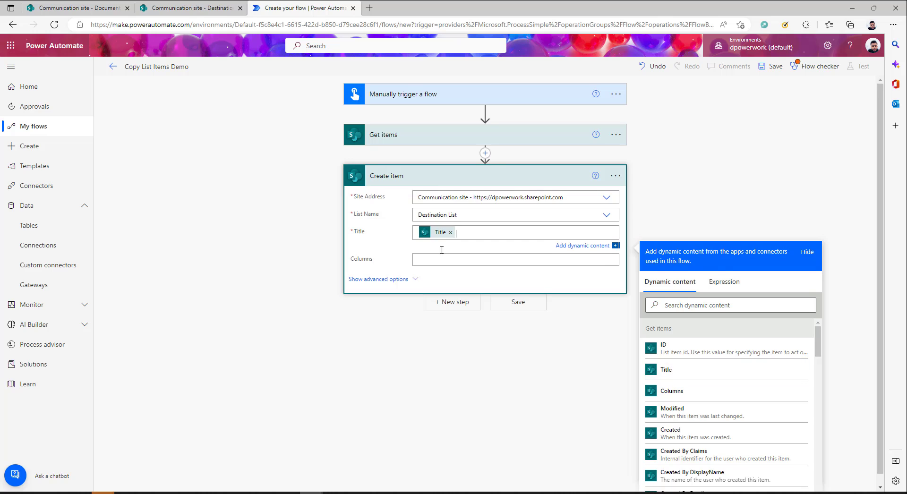
{"action": "left_click", "coordinate": [435, 243]}
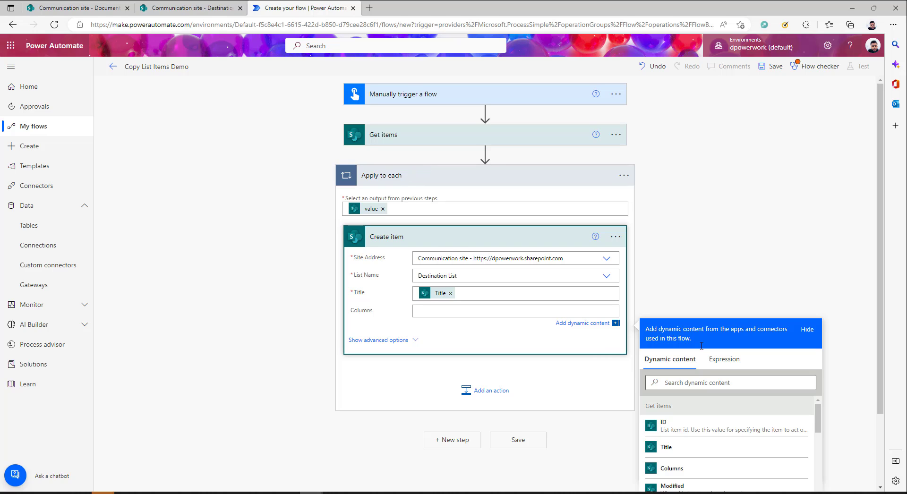
{"action": "left_click", "coordinate": [672, 469]}
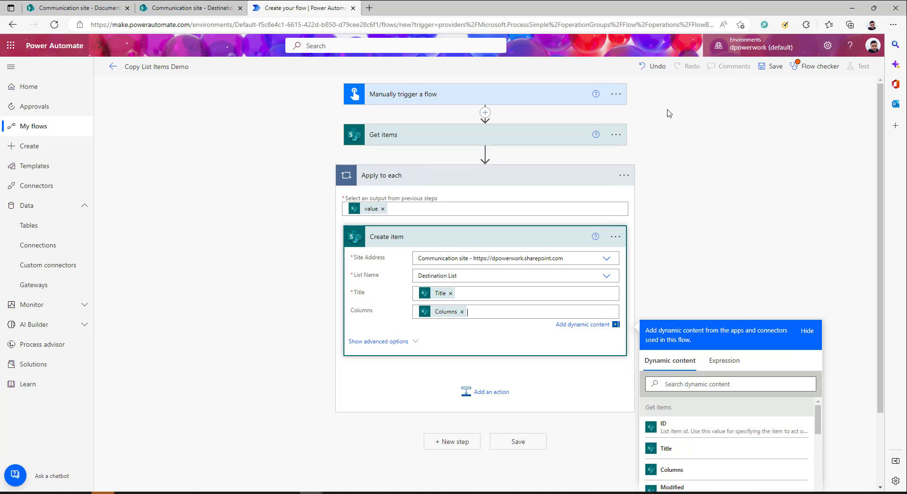
Save the Copy List Items Demo flow and start a test run using both SharePoint connections
{"action": "key", "text": "ctrl+s"}
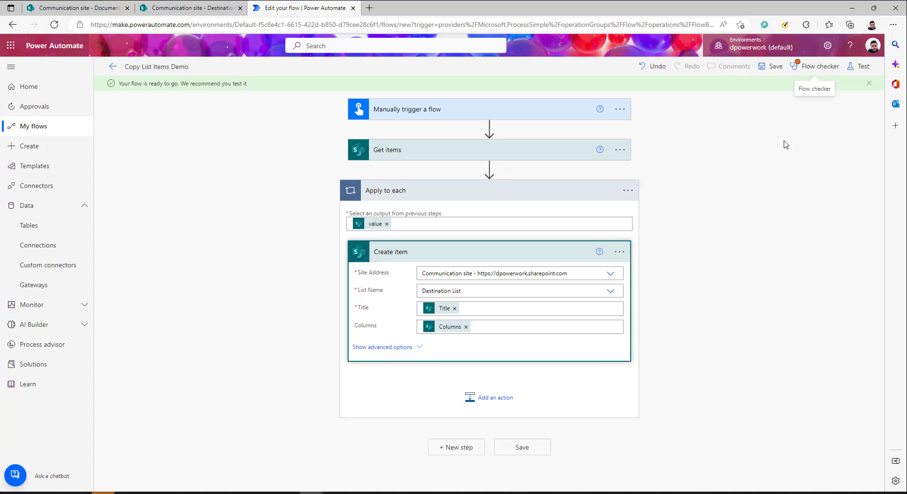
{"action": "left_click", "coordinate": [863, 66]}
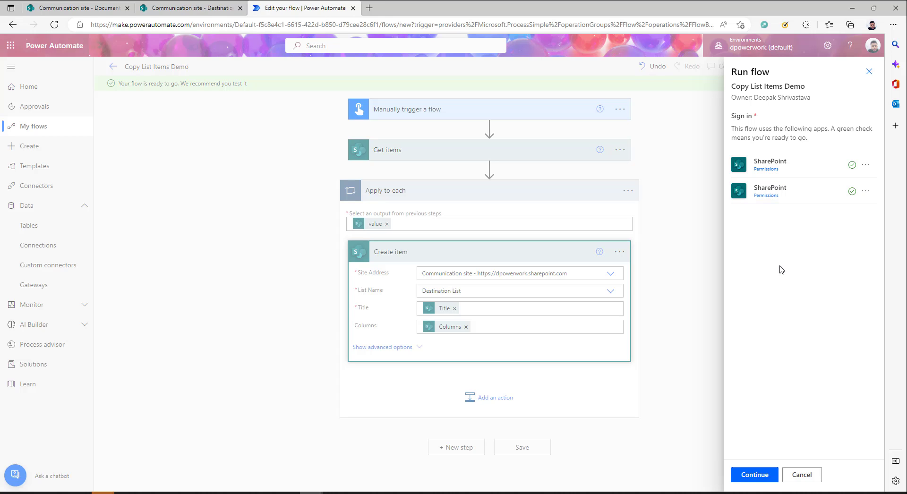
{"action": "left_click", "coordinate": [751, 477]}
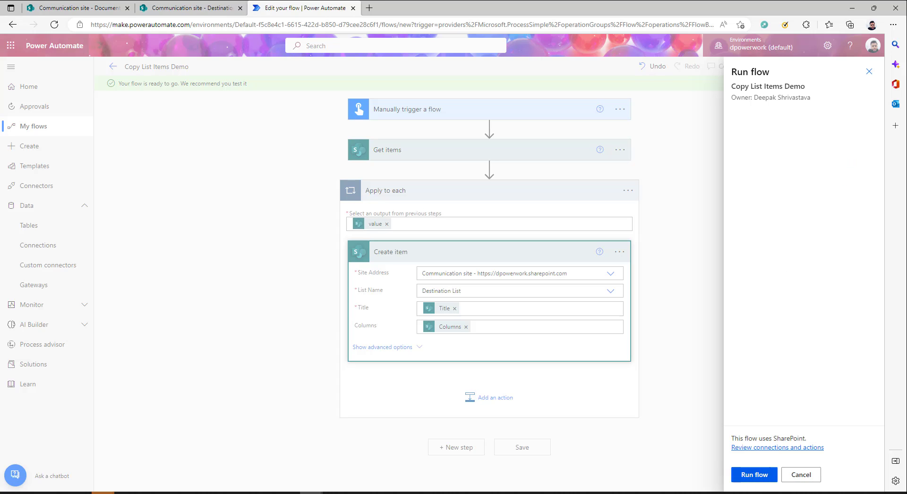
{"action": "left_click", "coordinate": [750, 475]}
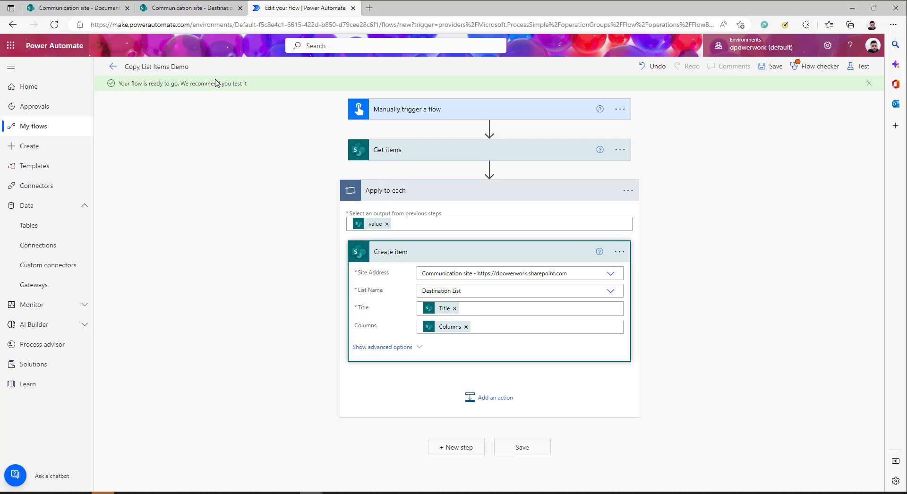
Reload Destination List in SharePoint and compare the document libraries of the source and destination tenants
{"action": "left_click", "coordinate": [196, 9]}
{"action": "left_click", "coordinate": [55, 25]}
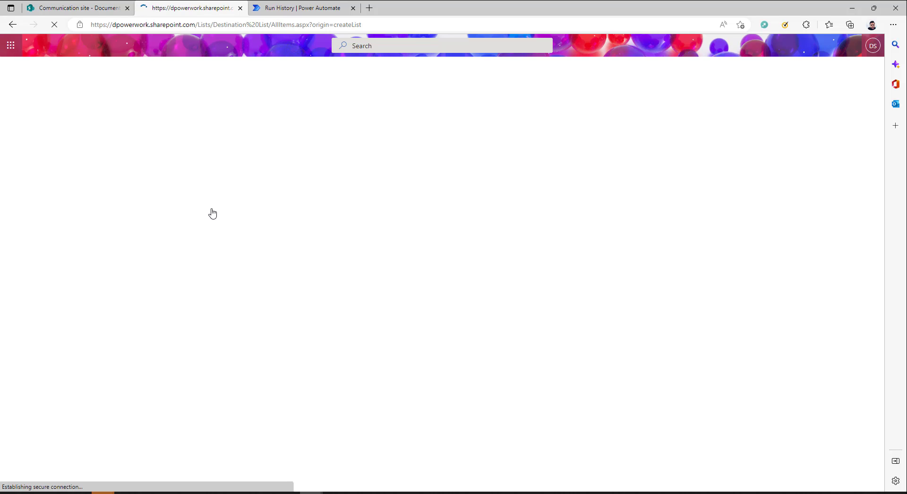
{"action": "left_click", "coordinate": [47, 9]}
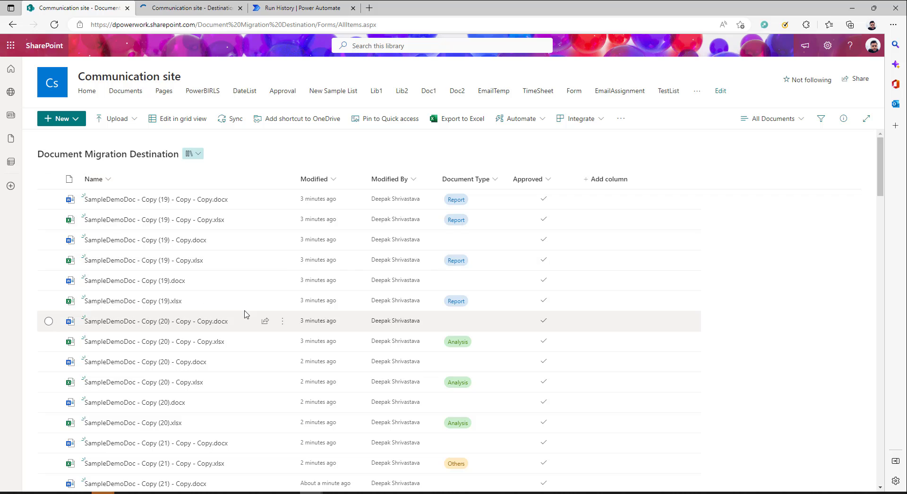
{"action": "scroll", "coordinate": [245, 314], "scroll_direction": "down", "scroll_amount": 5}
{"action": "left_click", "coordinate": [199, 9]}
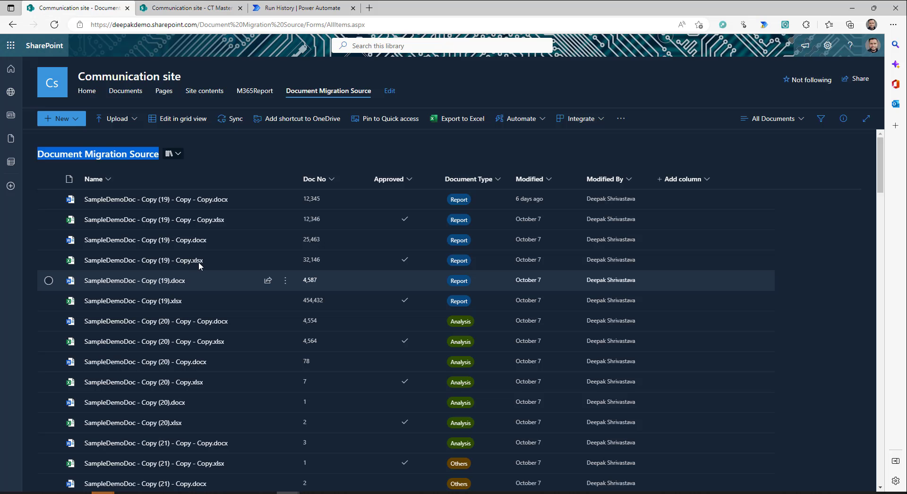
{"action": "scroll", "coordinate": [198, 266], "scroll_direction": "up", "scroll_amount": 1}
{"action": "scroll", "coordinate": [177, 325], "scroll_direction": "down", "scroll_amount": 2}
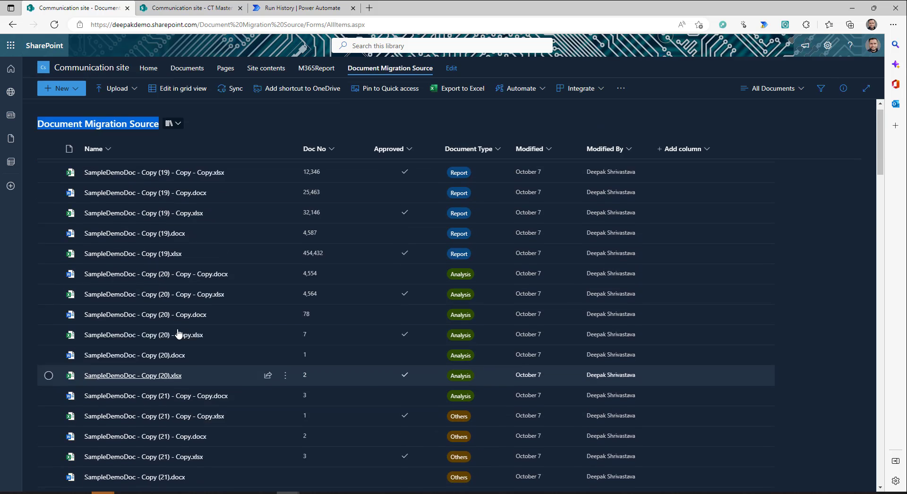
{"action": "scroll", "coordinate": [178, 331], "scroll_direction": "up", "scroll_amount": 2}
{"action": "left_click", "coordinate": [189, 8]}
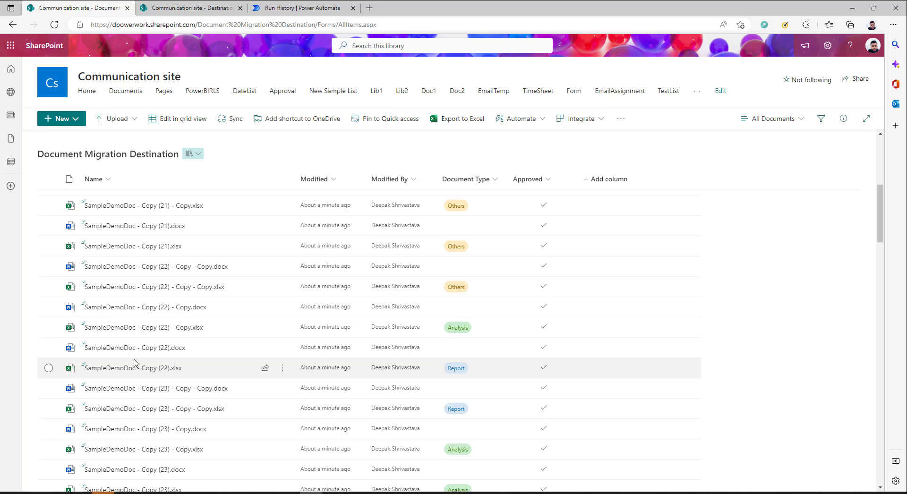
Switch Pagination on in the Get items settings to reach its threshold field, turn it back off, and leave the flow editor
{"action": "left_click", "coordinate": [286, 10]}
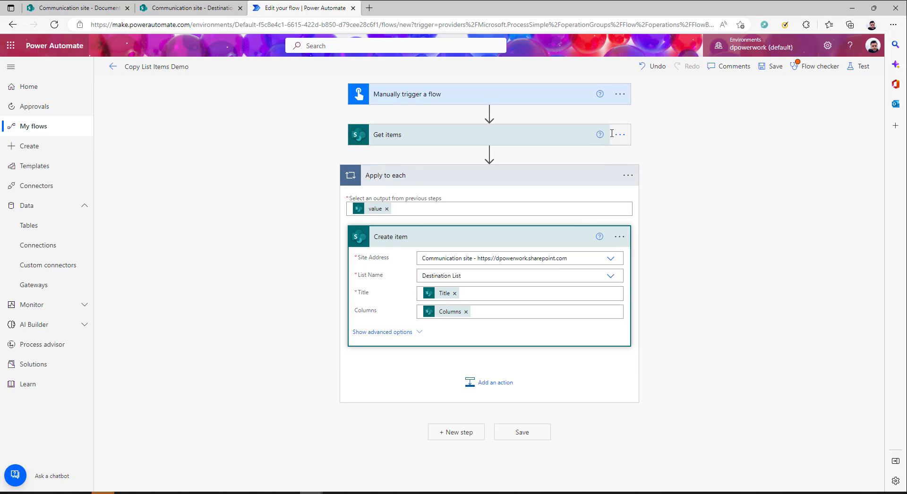
{"action": "left_click", "coordinate": [620, 136]}
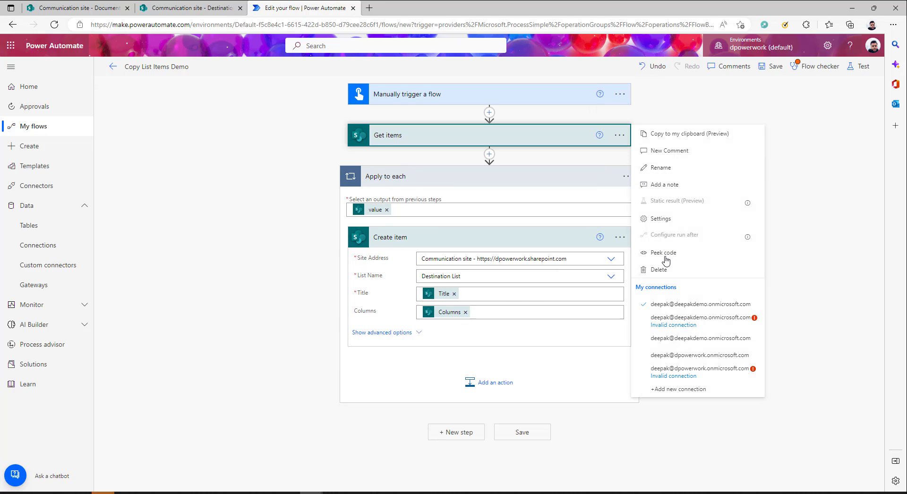
{"action": "left_click", "coordinate": [659, 220]}
{"action": "left_click", "coordinate": [361, 196]}
{"action": "left_click", "coordinate": [427, 211]}
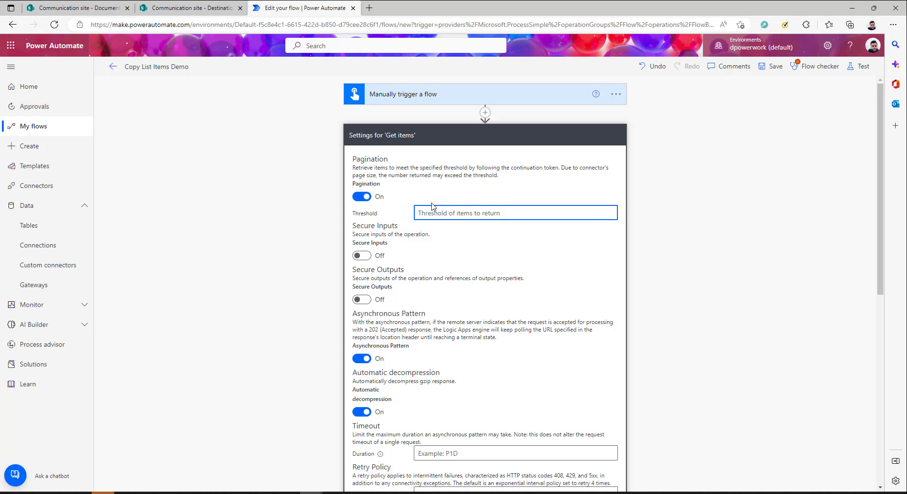
{"action": "left_click", "coordinate": [362, 197]}
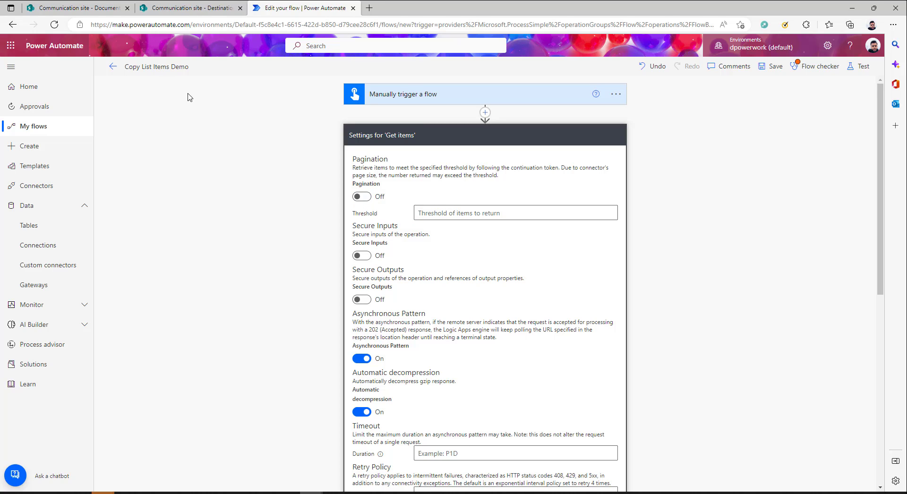
{"action": "left_click", "coordinate": [113, 66]}
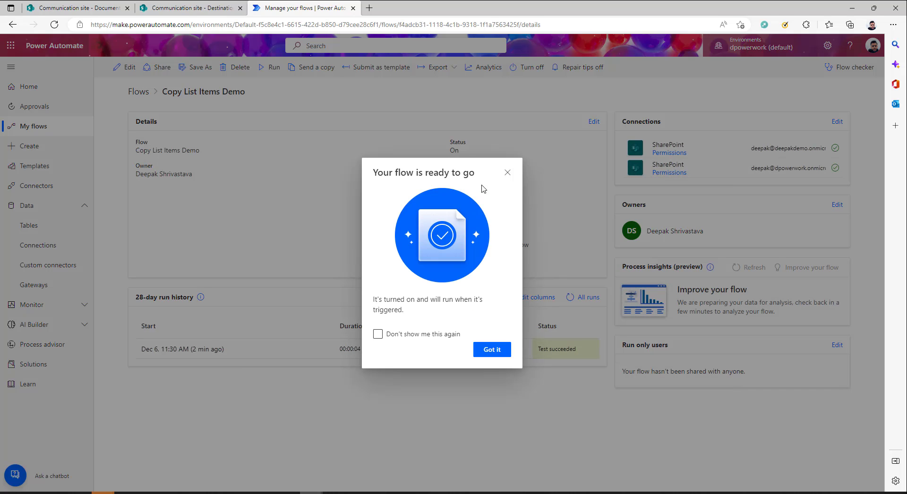
Return to the Document Migration Destination library in SharePoint
{"action": "left_click", "coordinate": [75, 7]}
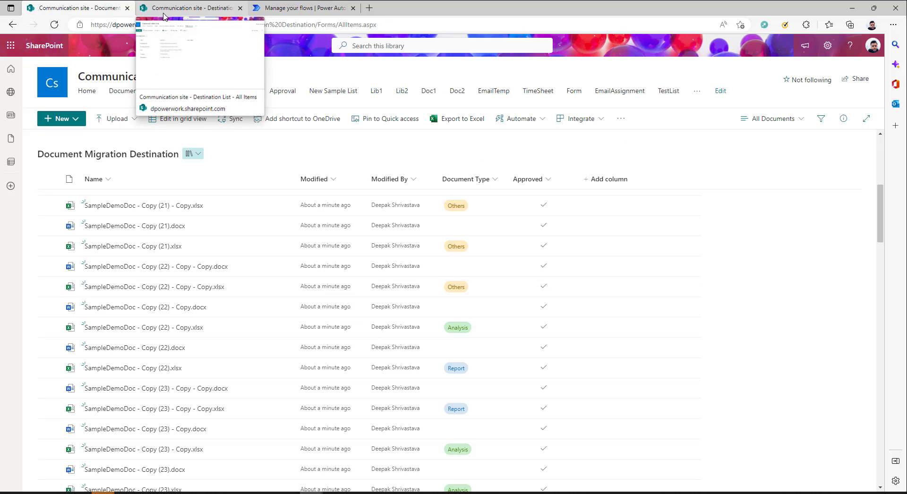